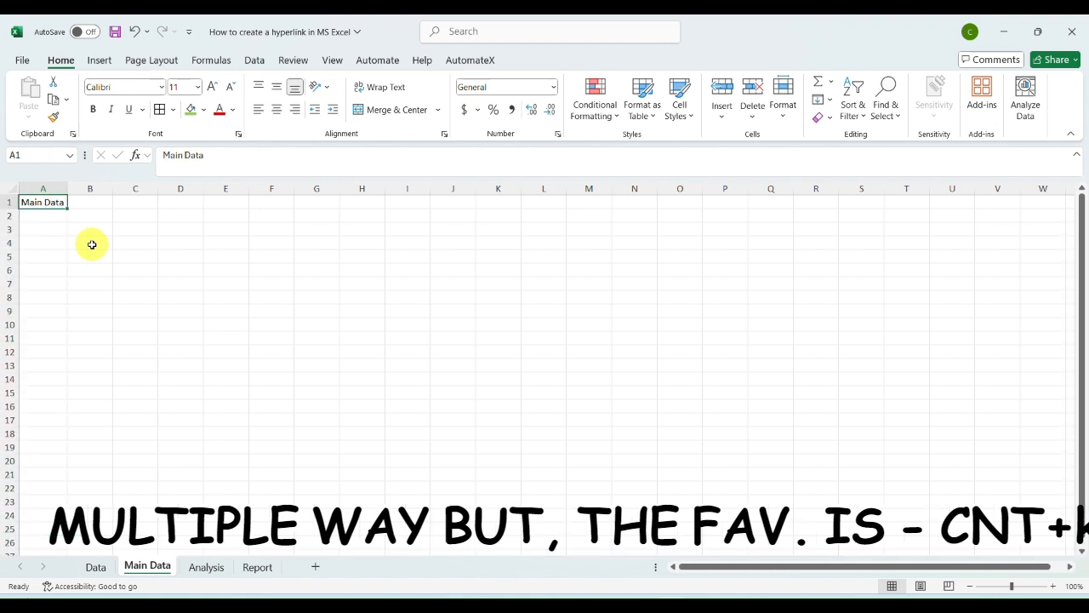
- View the Analysis and Report sheets, and return to the Data sheet
{"action": "left_click", "coordinate": [204, 568]}
{"action": "left_click", "coordinate": [256, 566]}
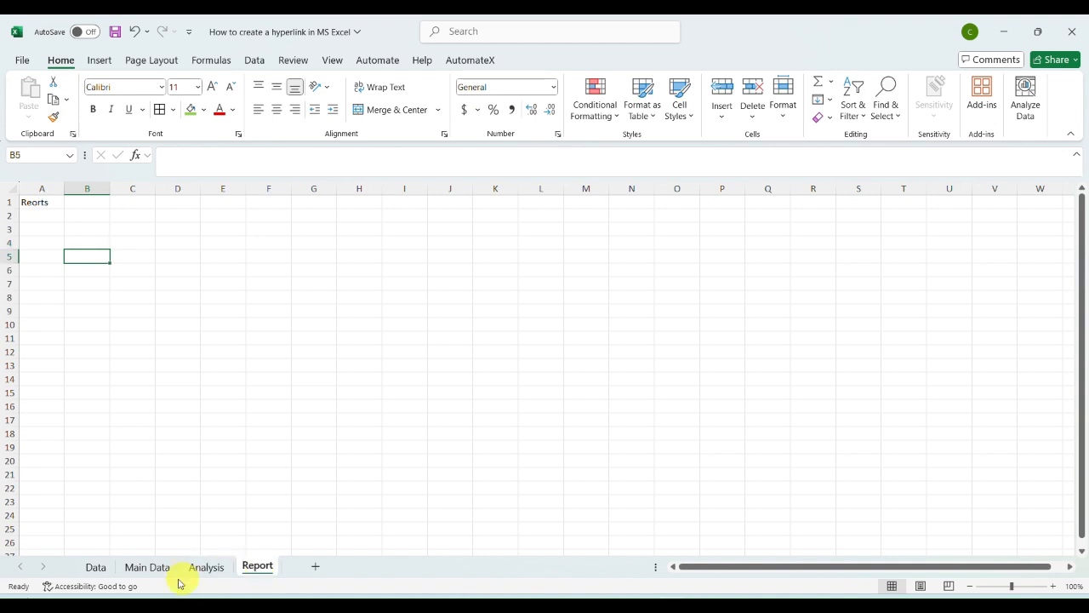
{"action": "left_click", "coordinate": [95, 566]}
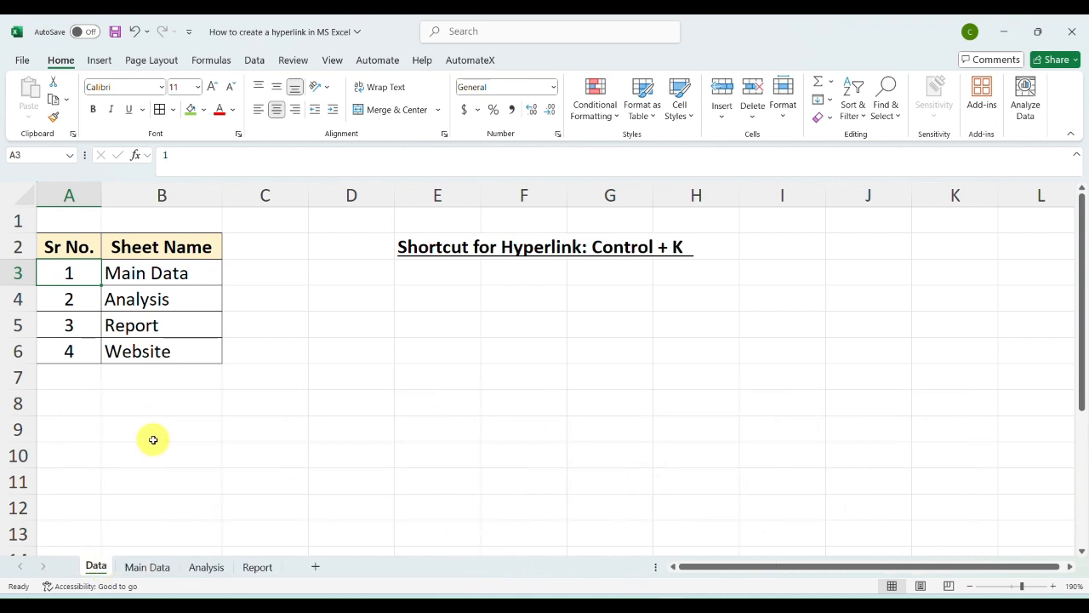
{"action": "key", "text": "Right"}
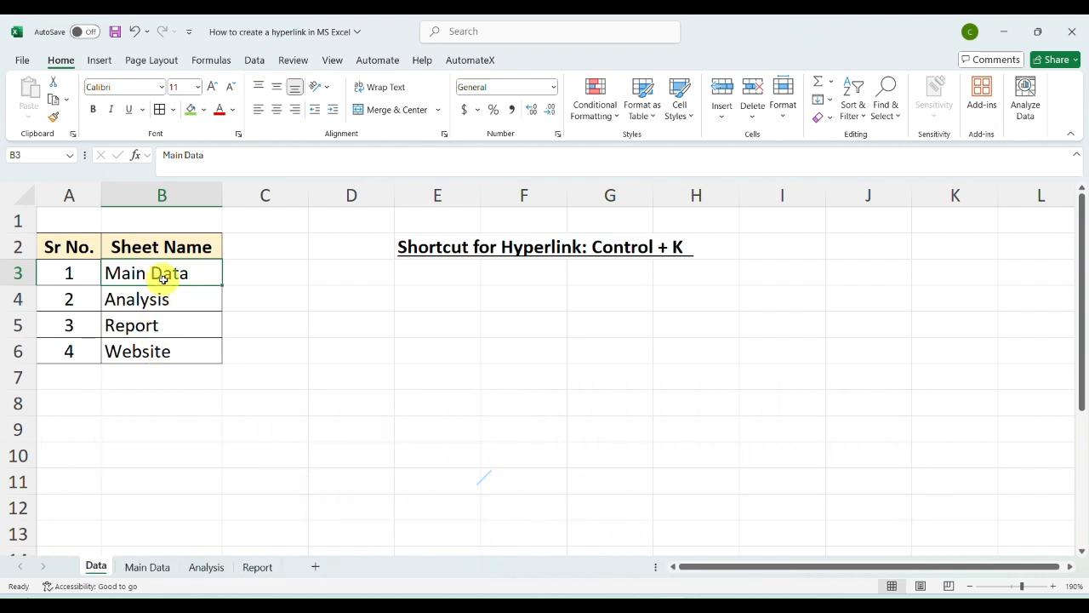
{"action": "left_click", "coordinate": [99, 60]}
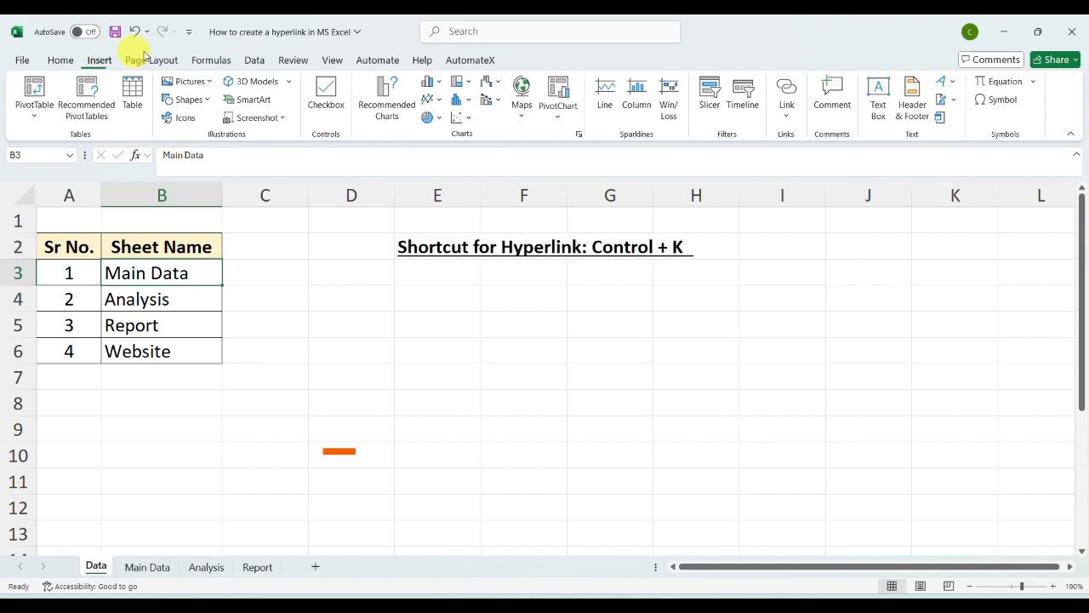
{"action": "left_click", "coordinate": [786, 88]}
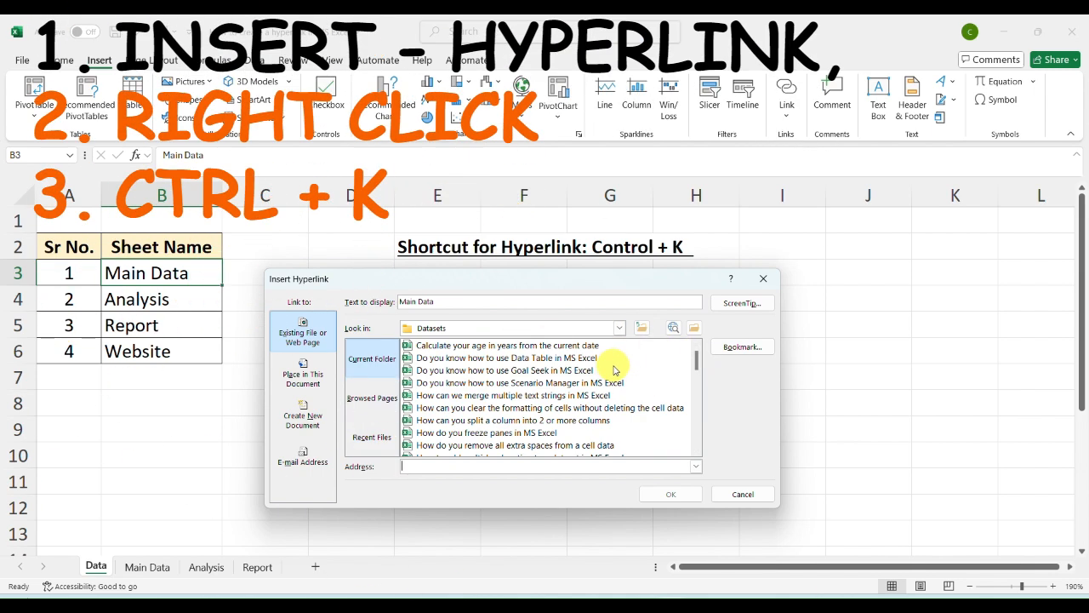
{"action": "left_click", "coordinate": [765, 279]}
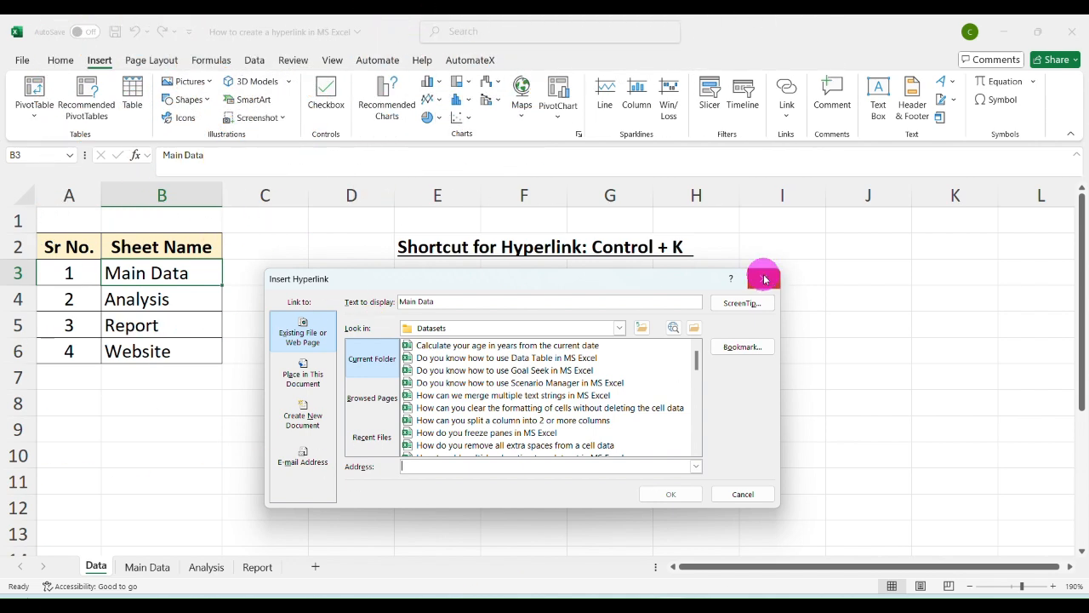
{"action": "right_click", "coordinate": [188, 270]}
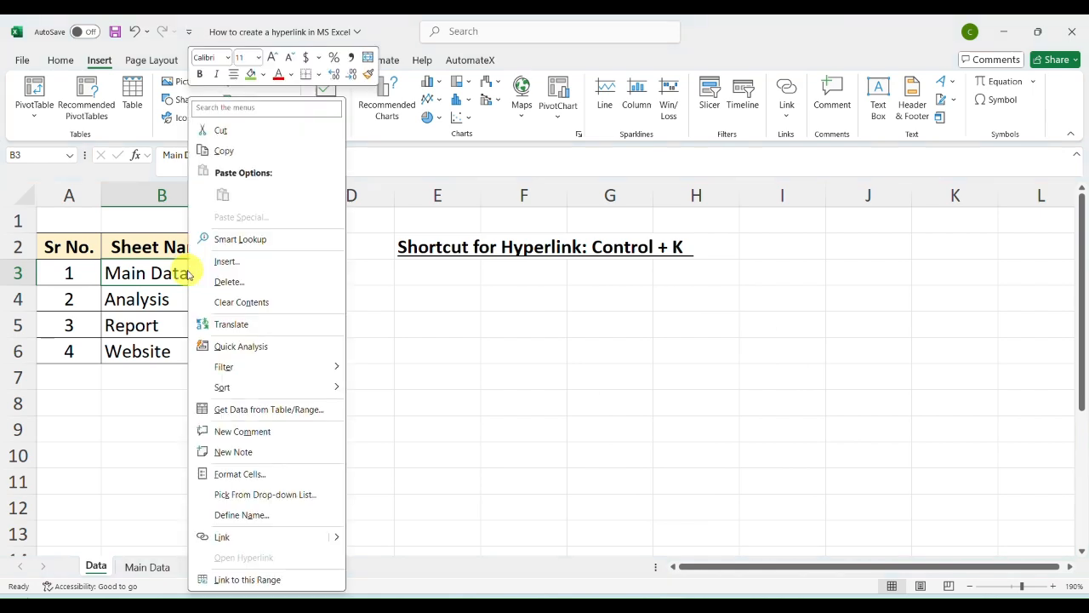
{"action": "left_click", "coordinate": [241, 538]}
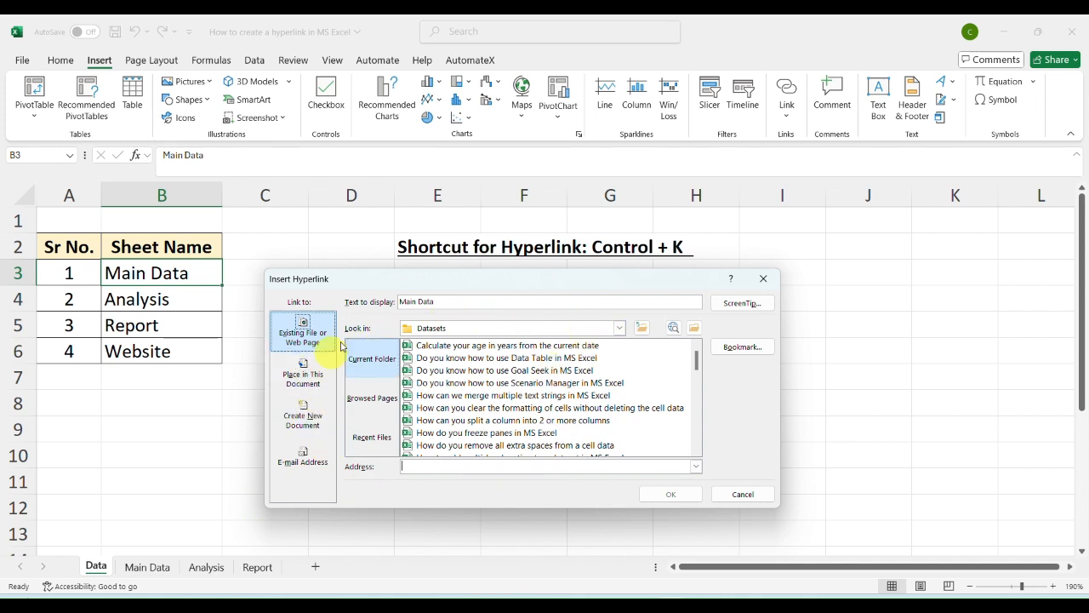
{"action": "left_click", "coordinate": [540, 467]}
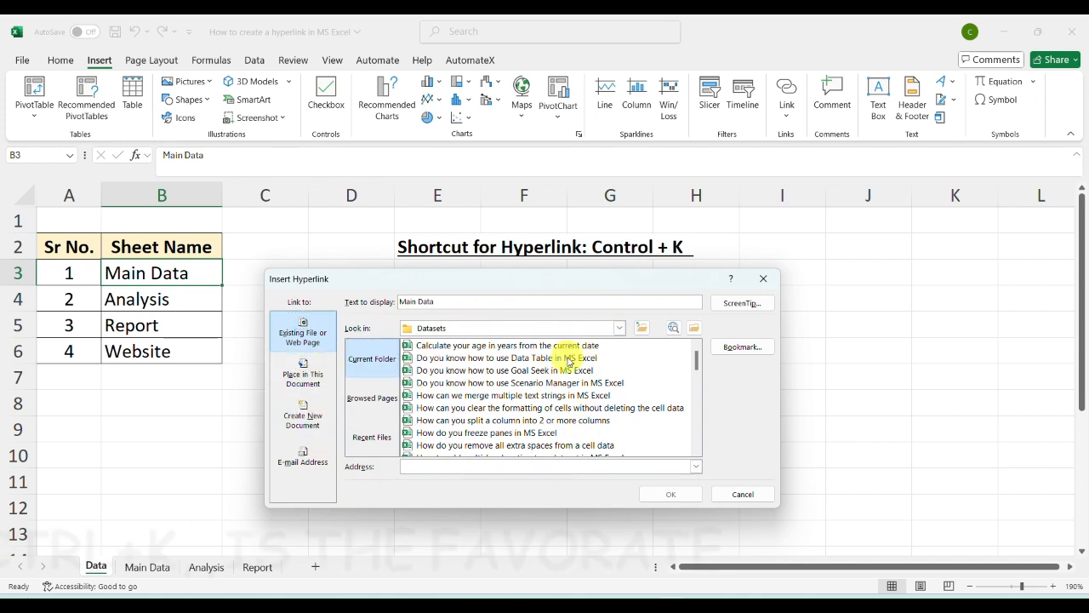
{"action": "left_click", "coordinate": [764, 278]}
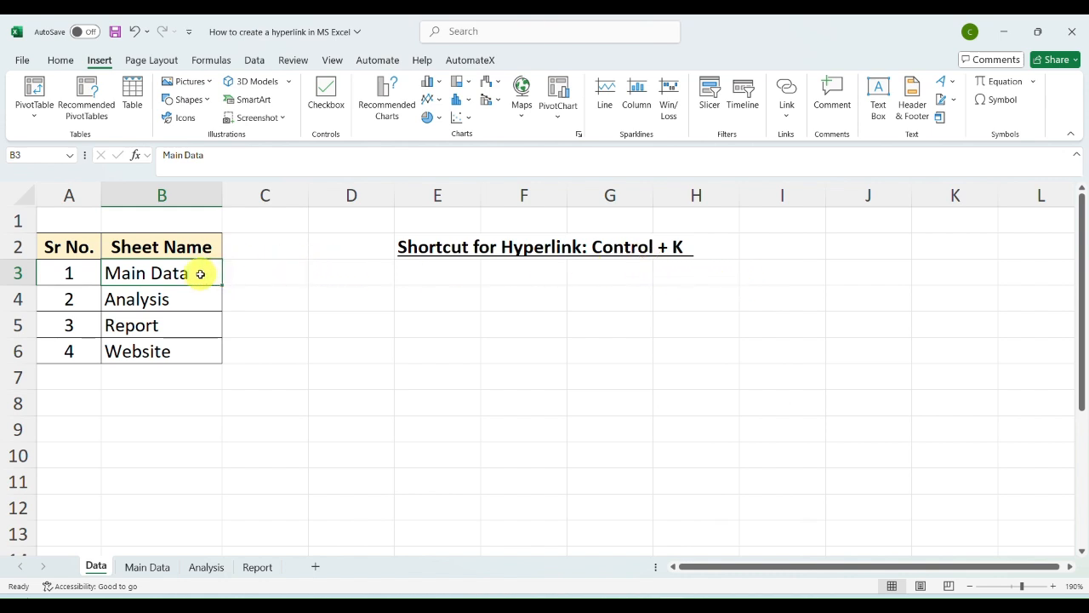
- Hyperlink the Main Data entry in B3 to cell b3 of the Main Data sheet in this workbook
{"action": "key", "text": "ctrl+k"}
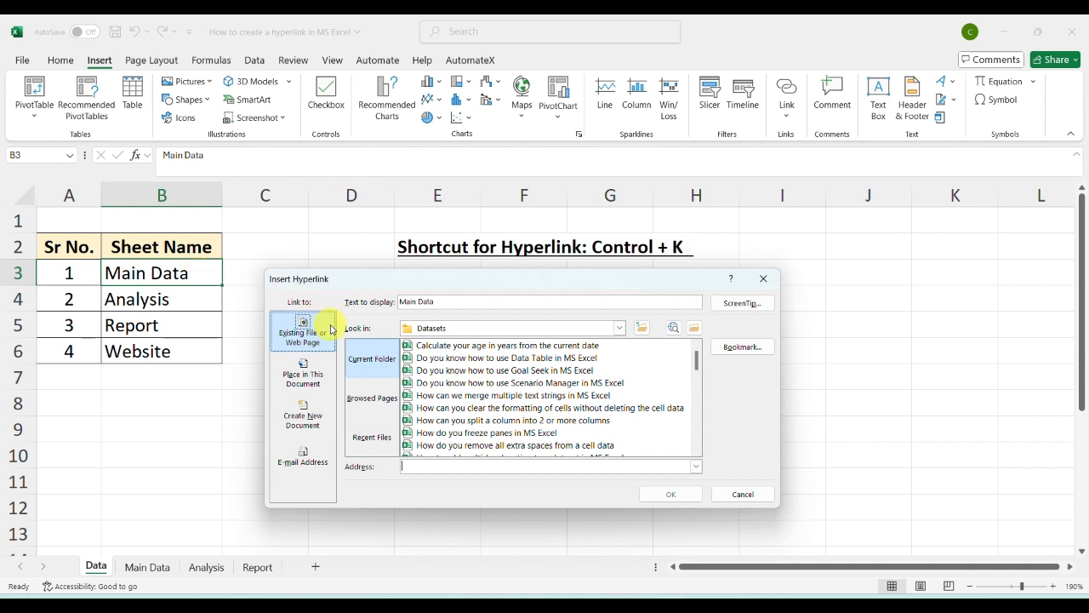
{"action": "left_click", "coordinate": [335, 359]}
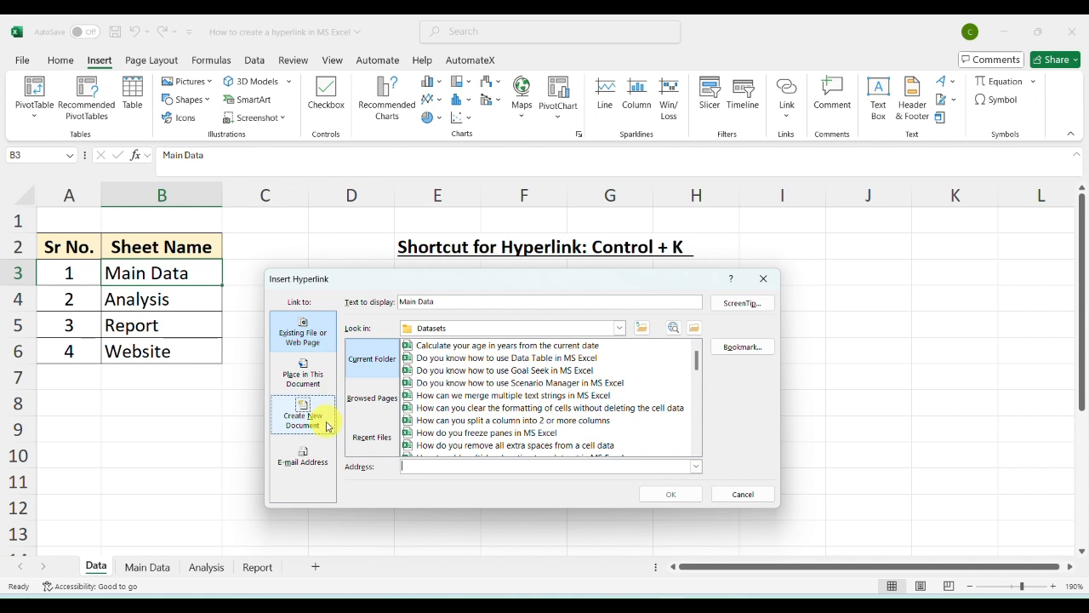
{"action": "left_click", "coordinate": [304, 377]}
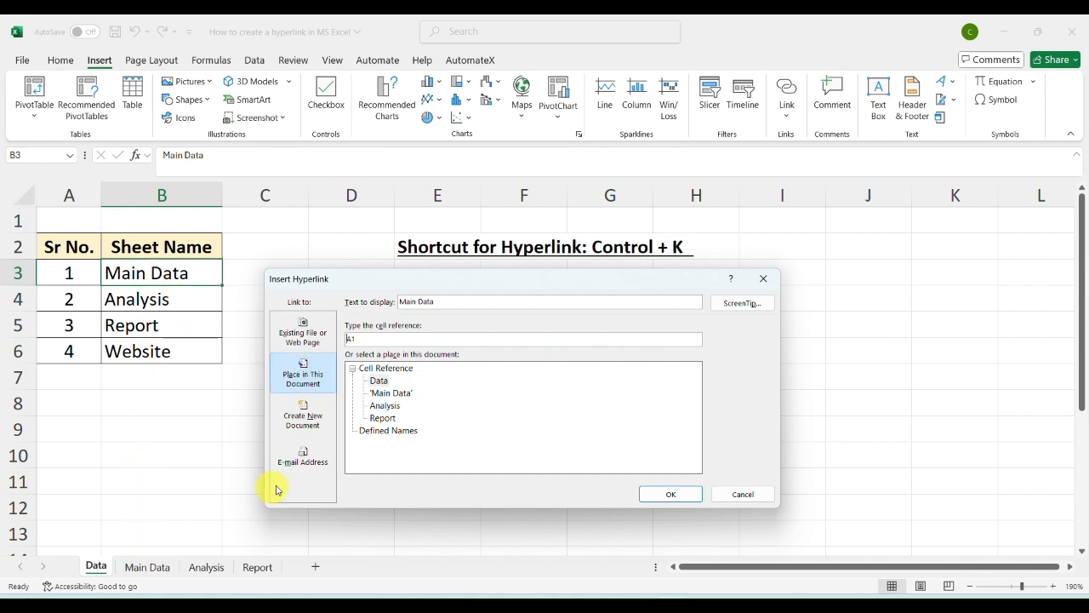
{"action": "left_click", "coordinate": [385, 340]}
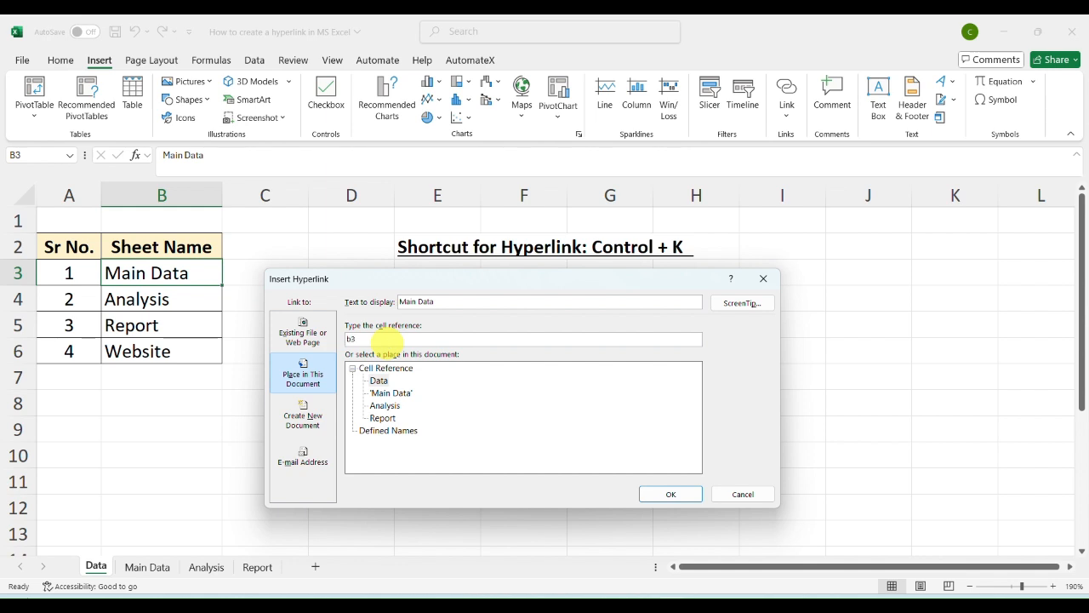
{"action": "left_click", "coordinate": [391, 394]}
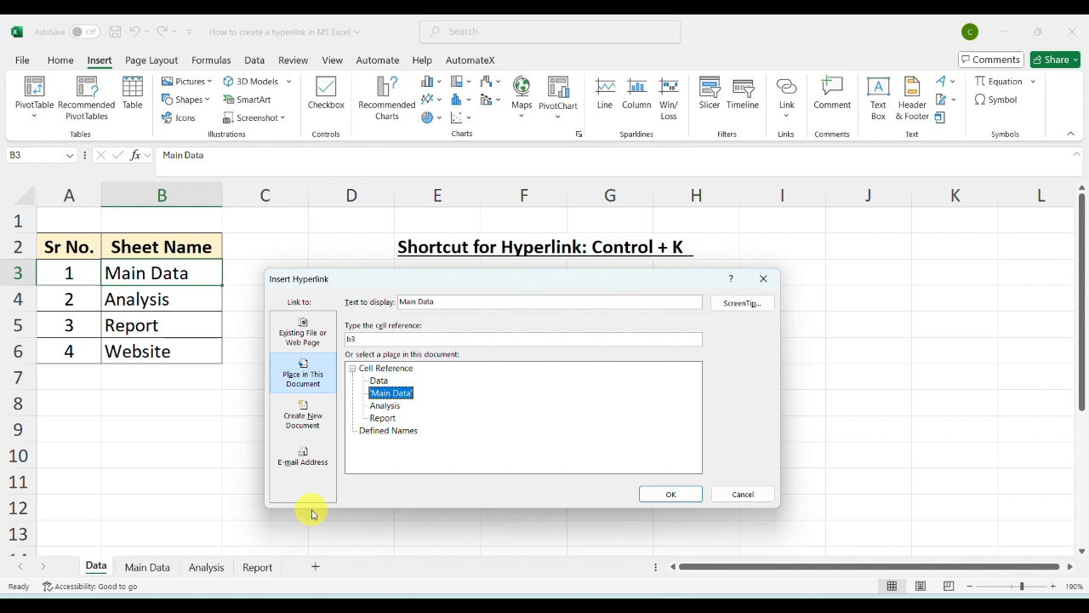
{"action": "left_click", "coordinate": [664, 492]}
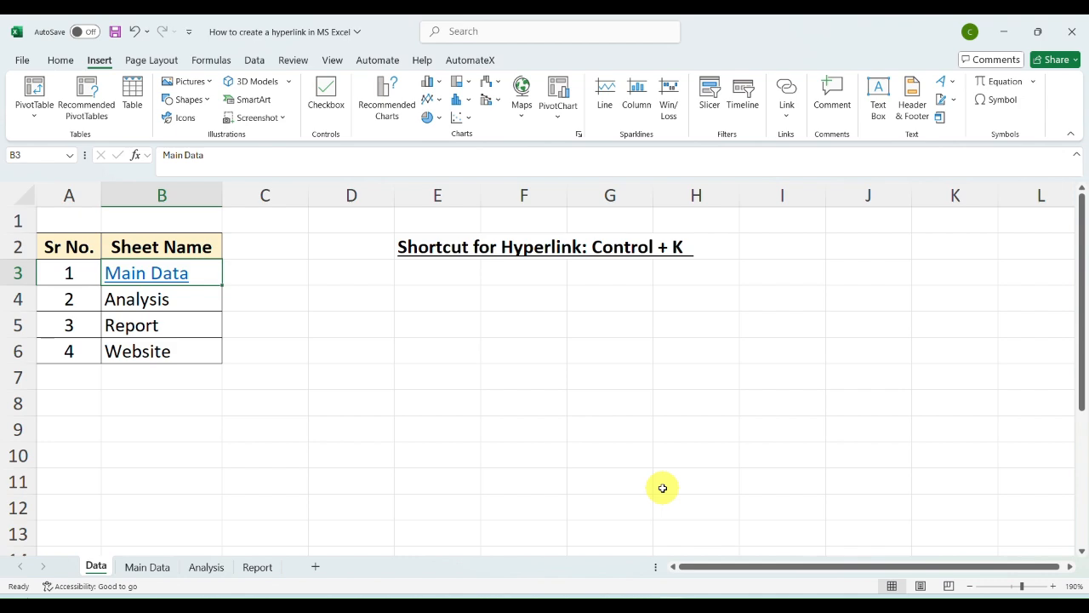
- Test the Main Data hyperlink by following it, and return to the Data sheet
{"action": "left_click", "coordinate": [146, 278]}
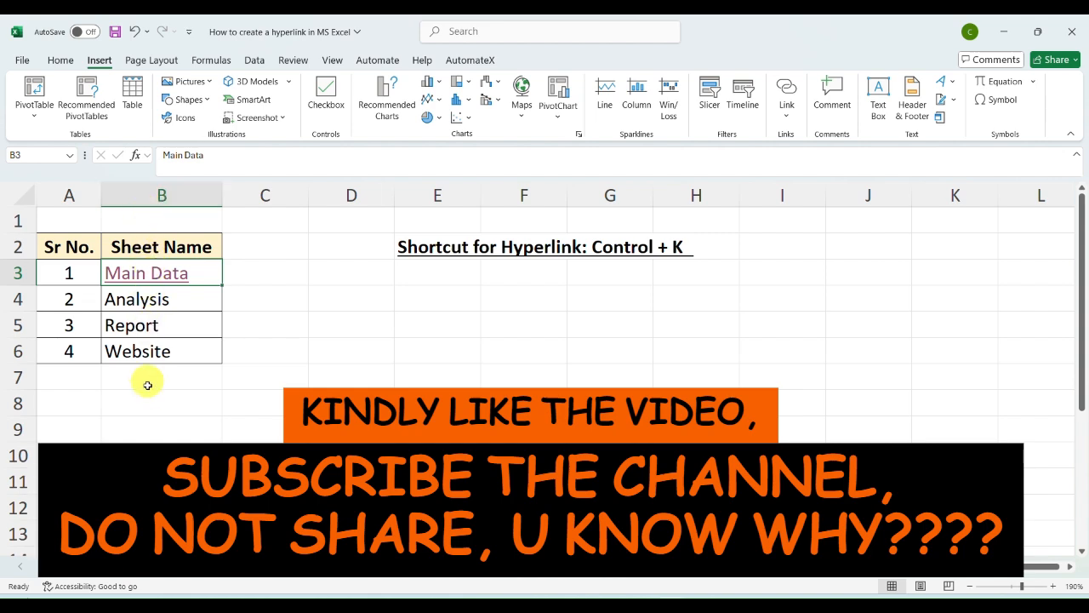
{"action": "left_click", "coordinate": [150, 270]}
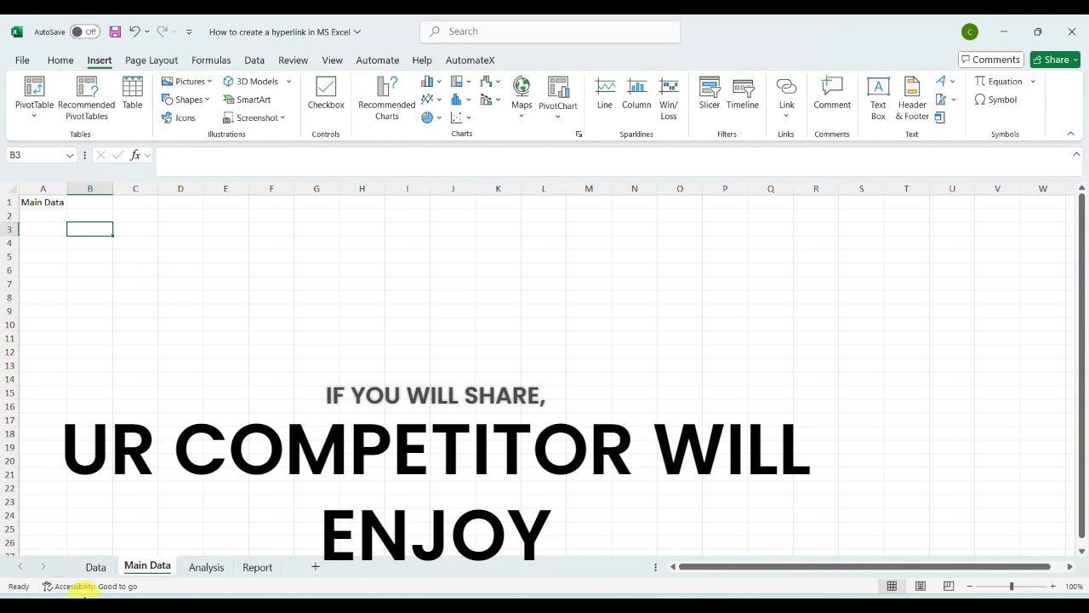
{"action": "left_click", "coordinate": [97, 567]}
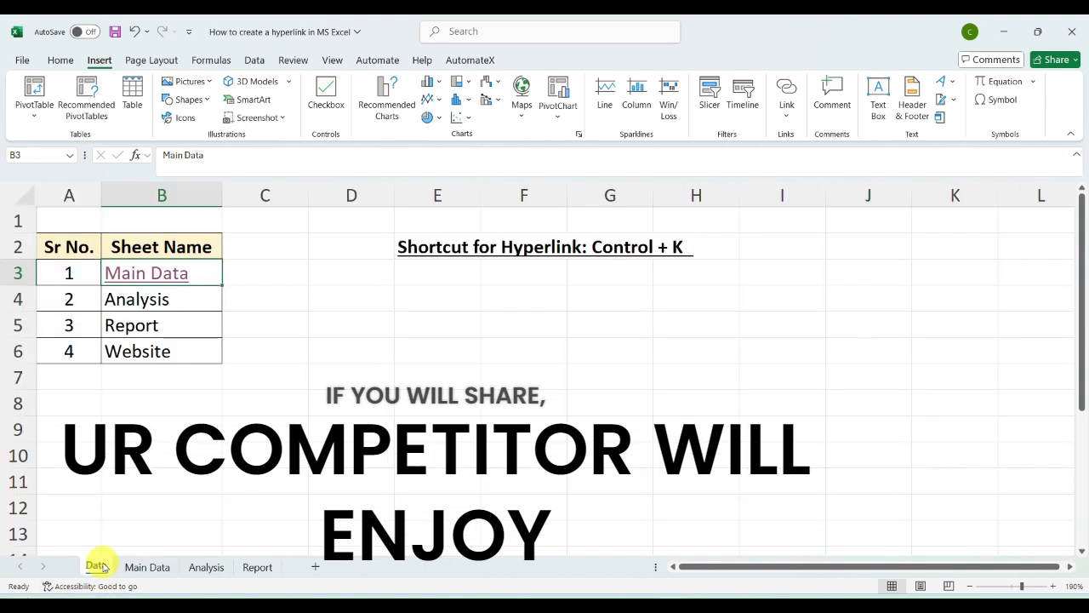
- Hyperlink the Analysis entry in B4 to cell B4 of the Analysis sheet, and test the link before returning to the Data sheet
{"action": "left_click", "coordinate": [149, 302]}
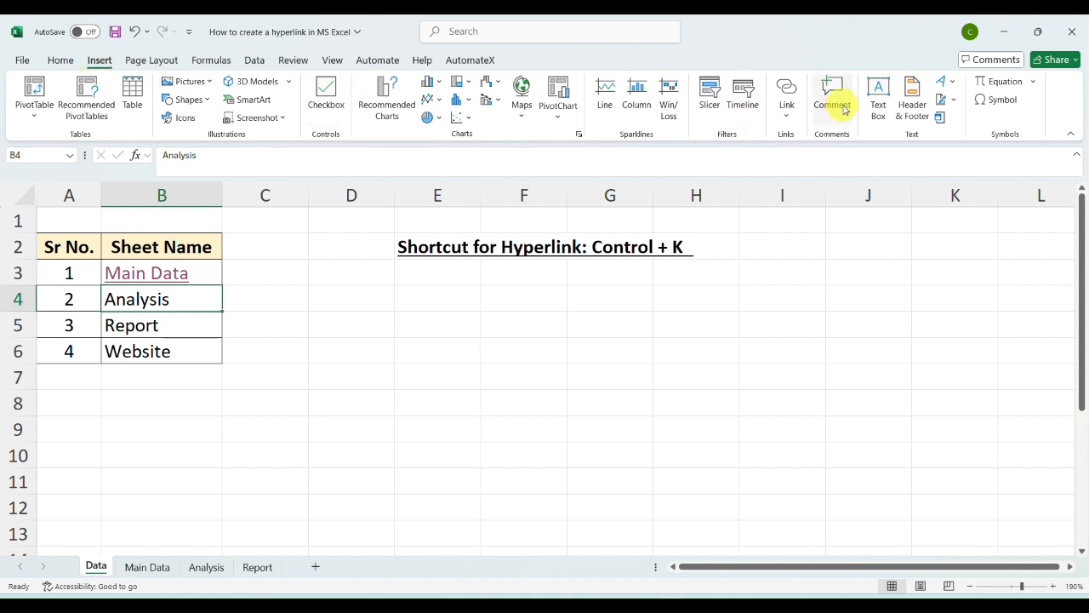
{"action": "left_click", "coordinate": [788, 90]}
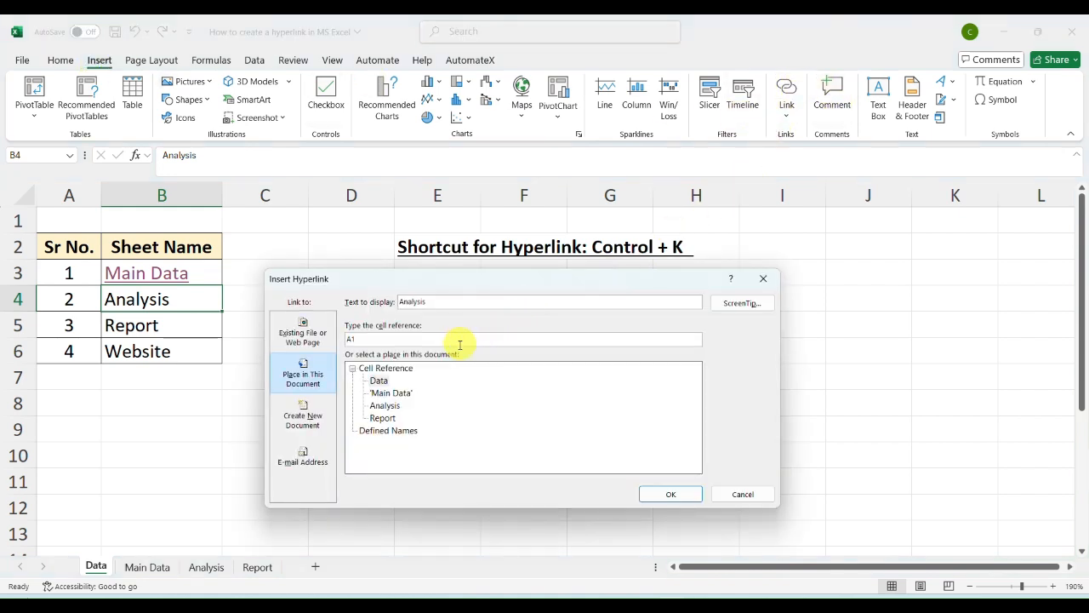
{"action": "left_click", "coordinate": [311, 385]}
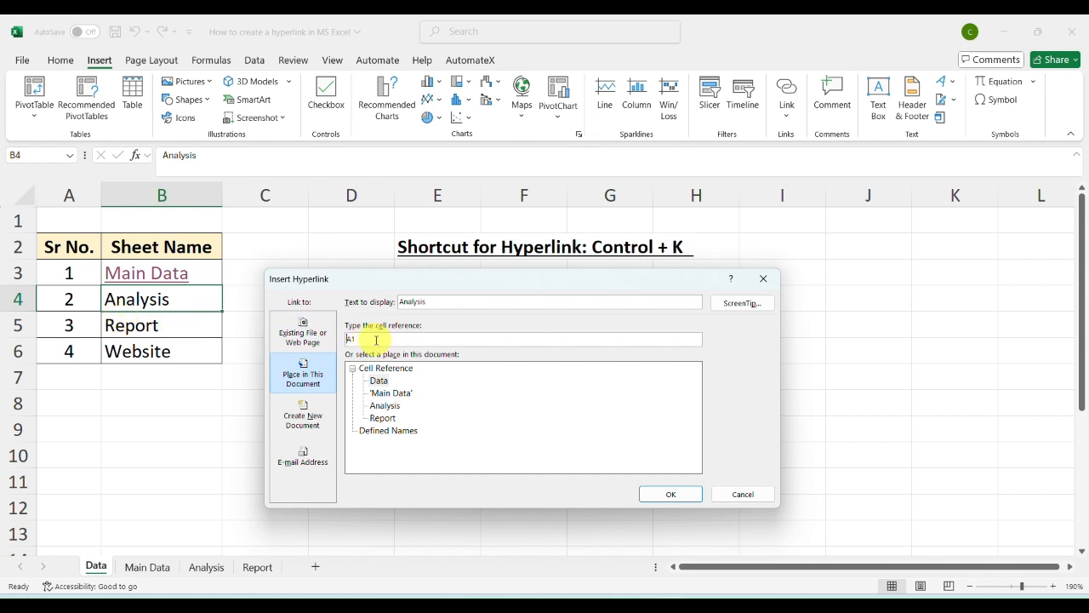
{"action": "key", "text": "BackSpace"}
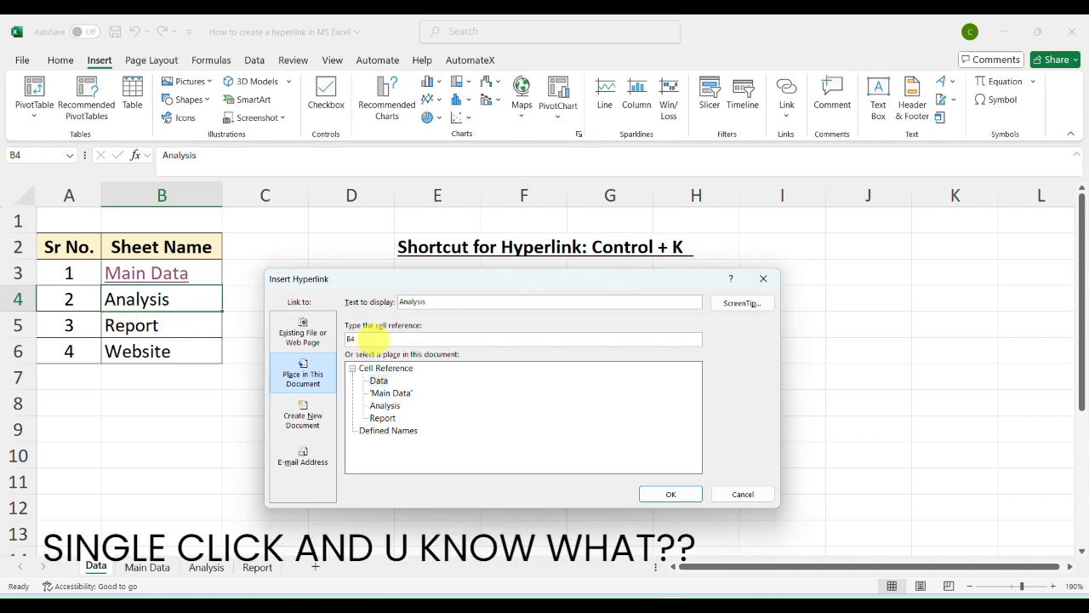
{"action": "left_click", "coordinate": [385, 406]}
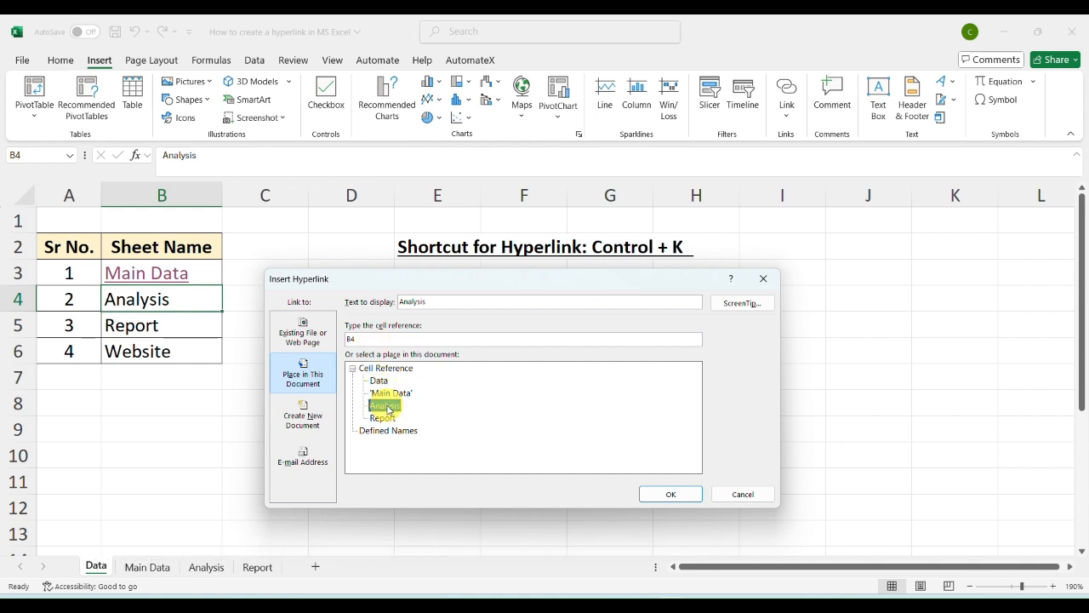
{"action": "left_click", "coordinate": [680, 494]}
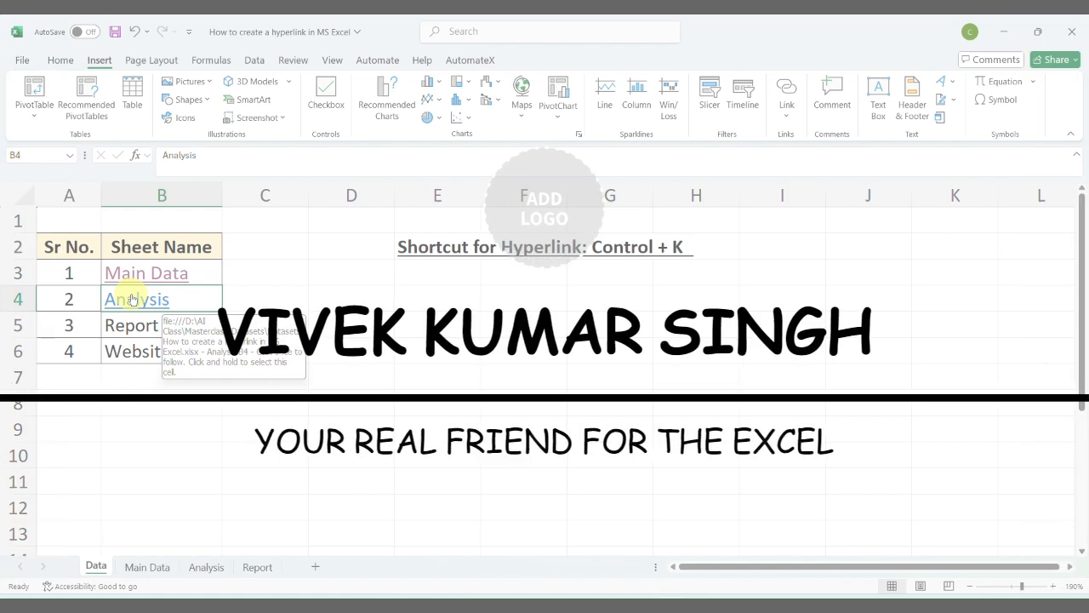
{"action": "left_click", "coordinate": [132, 299]}
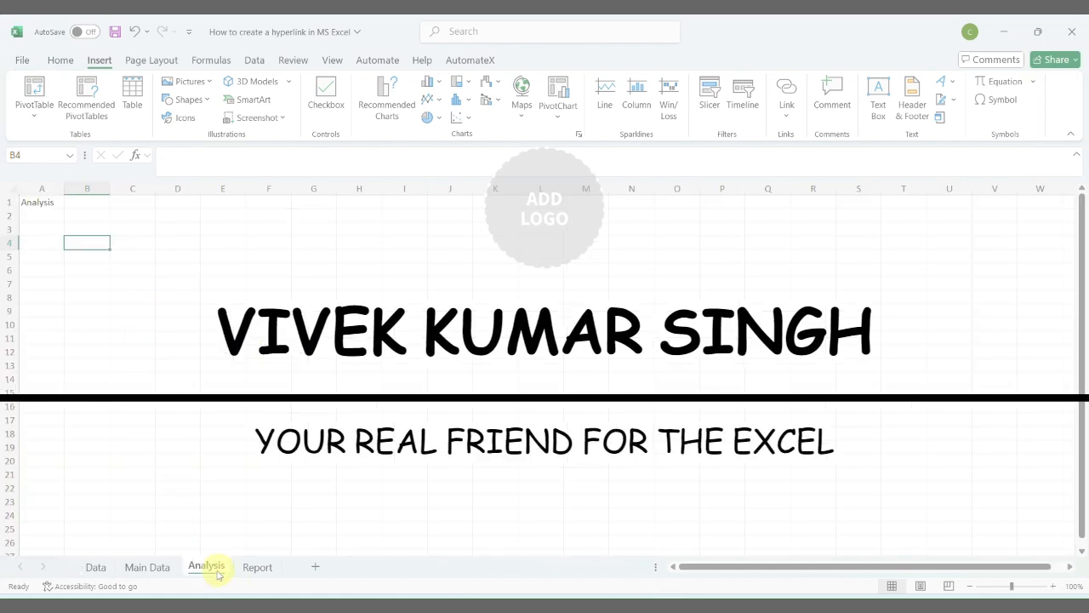
{"action": "left_click", "coordinate": [93, 567]}
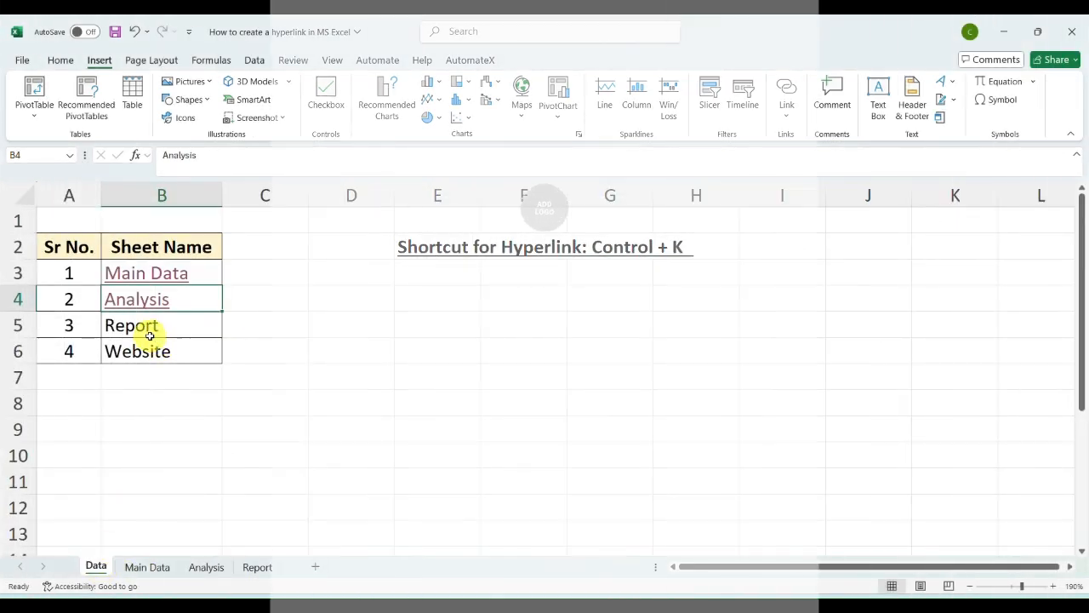
{"action": "left_click", "coordinate": [149, 336]}
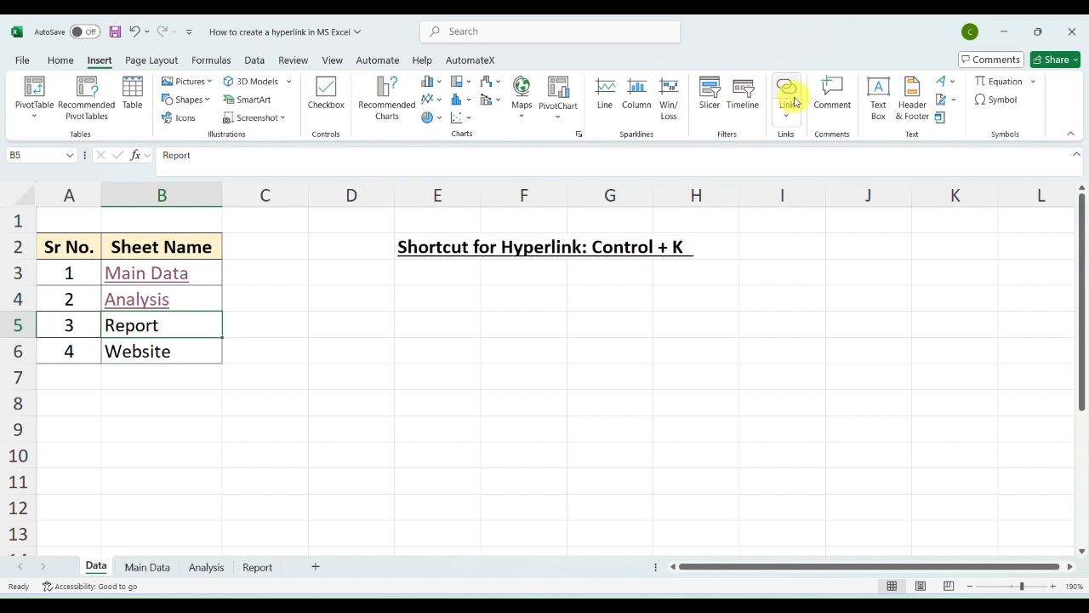
{"action": "right_click", "coordinate": [187, 330]}
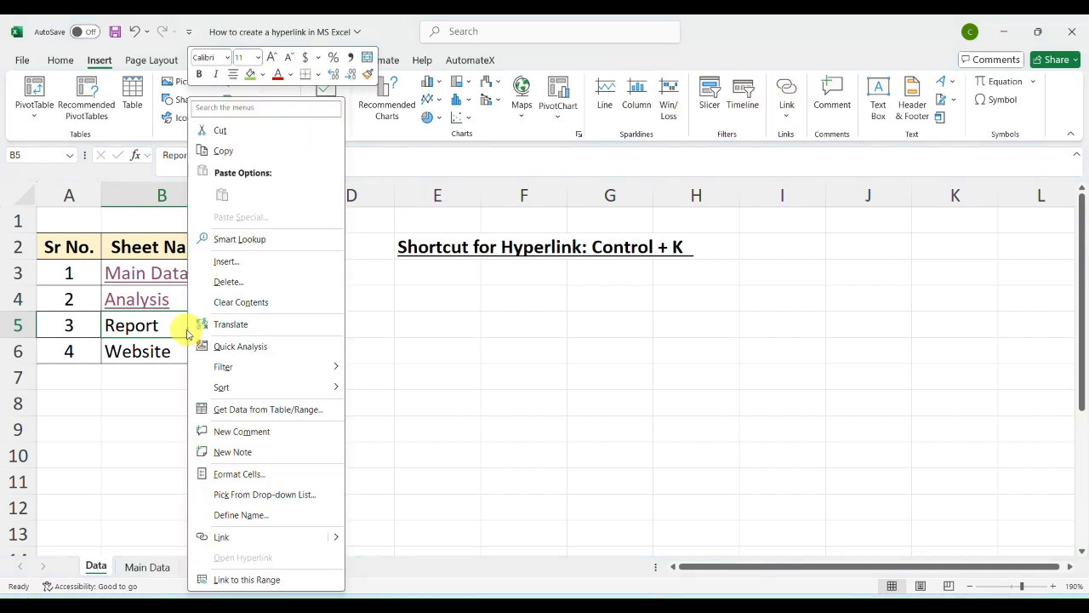
{"action": "left_click", "coordinate": [222, 537]}
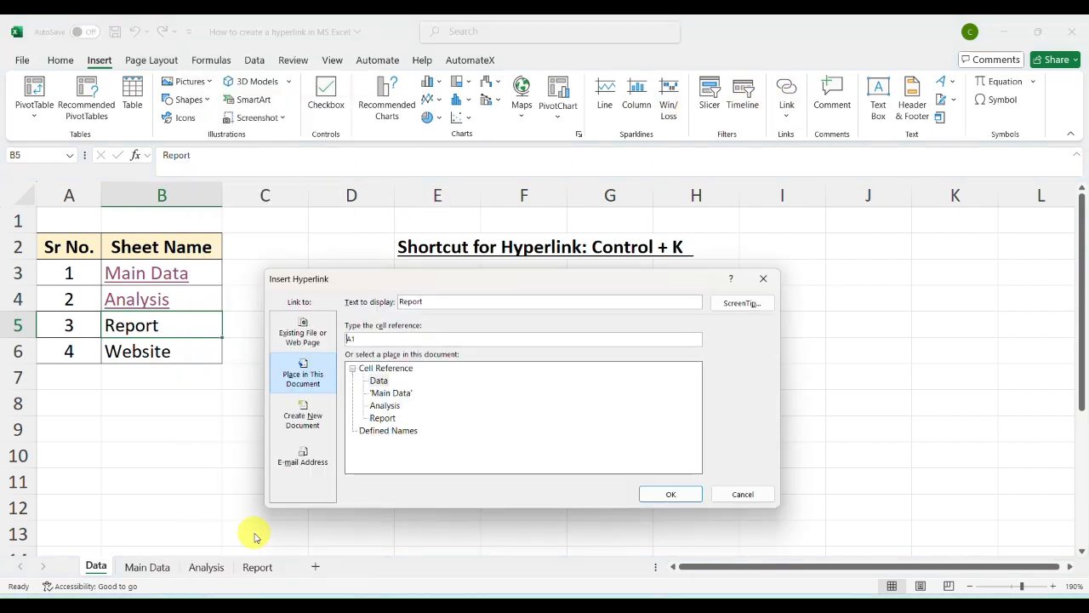
{"action": "left_click", "coordinate": [764, 278]}
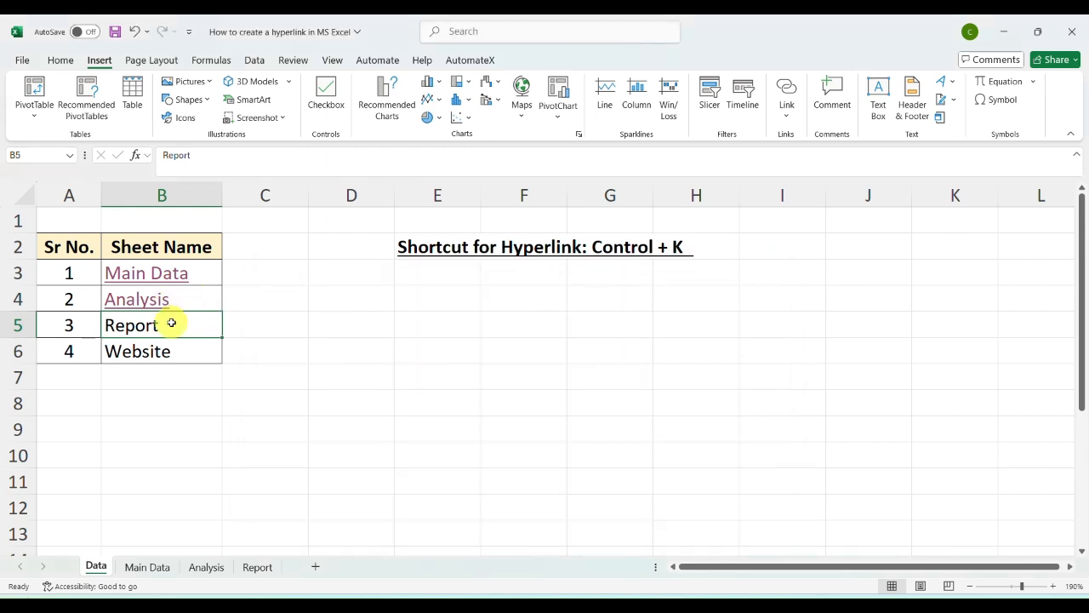
- Hyperlink the Report entry in B5 to cell B5 of the Report sheet and follow the link to test it
{"action": "key", "text": "ctrl+k"}
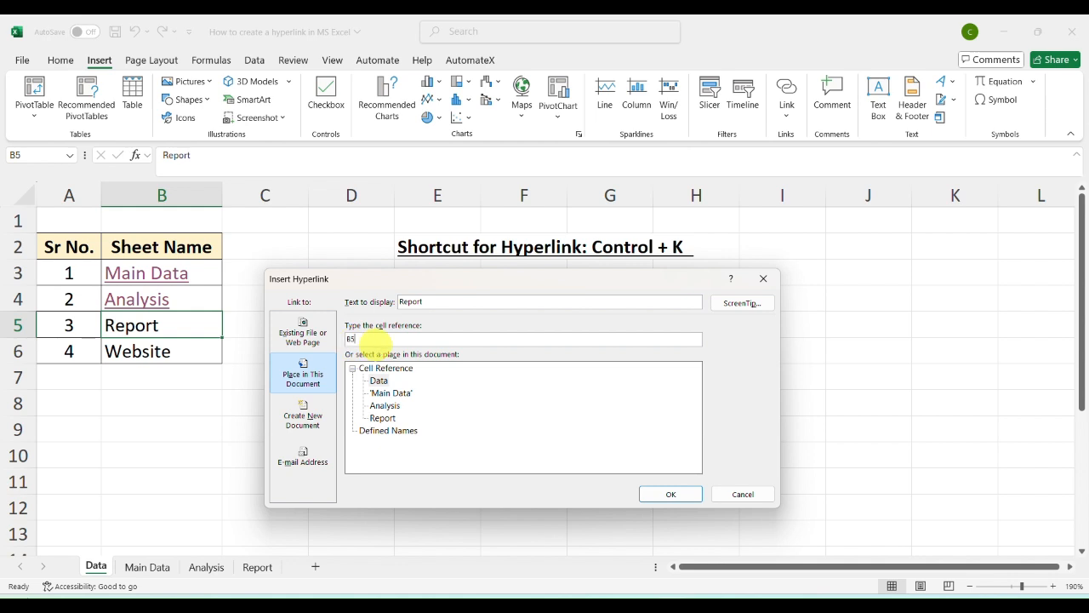
{"action": "left_click", "coordinate": [380, 418]}
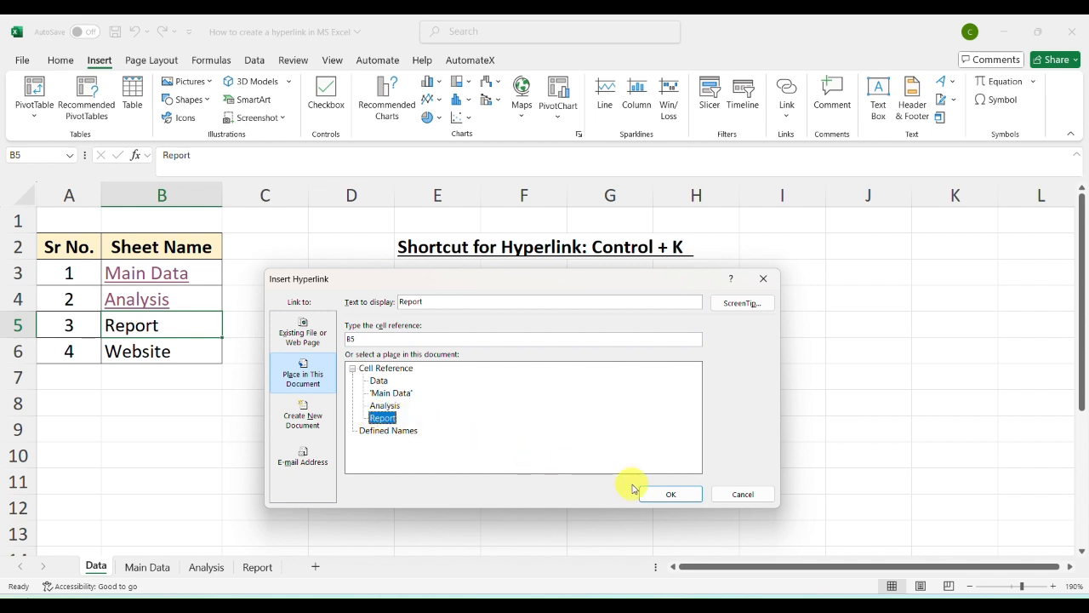
{"action": "left_click", "coordinate": [667, 493]}
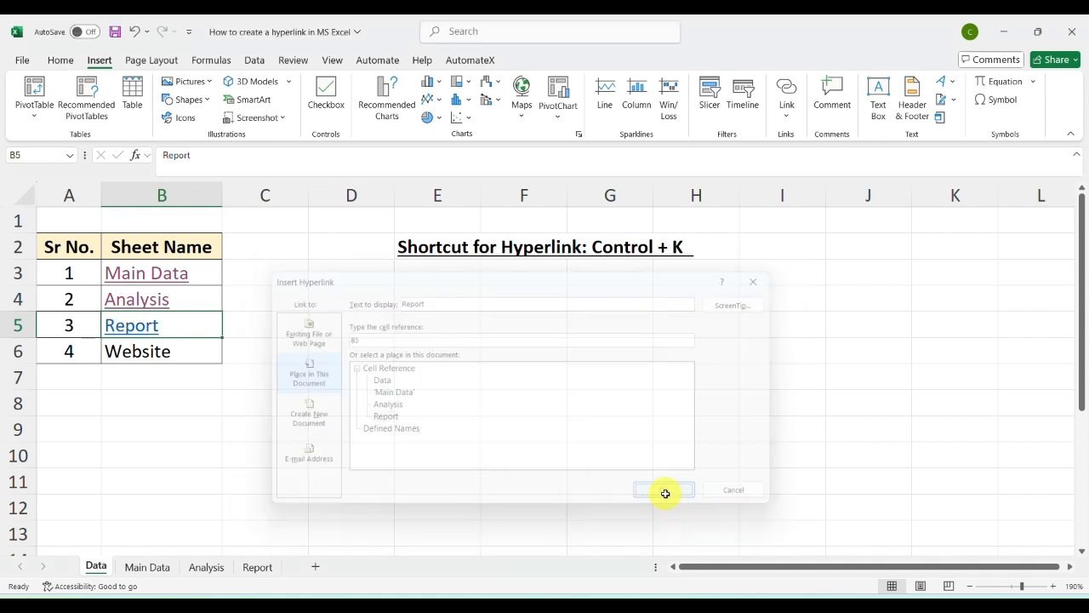
{"action": "left_click", "coordinate": [130, 322]}
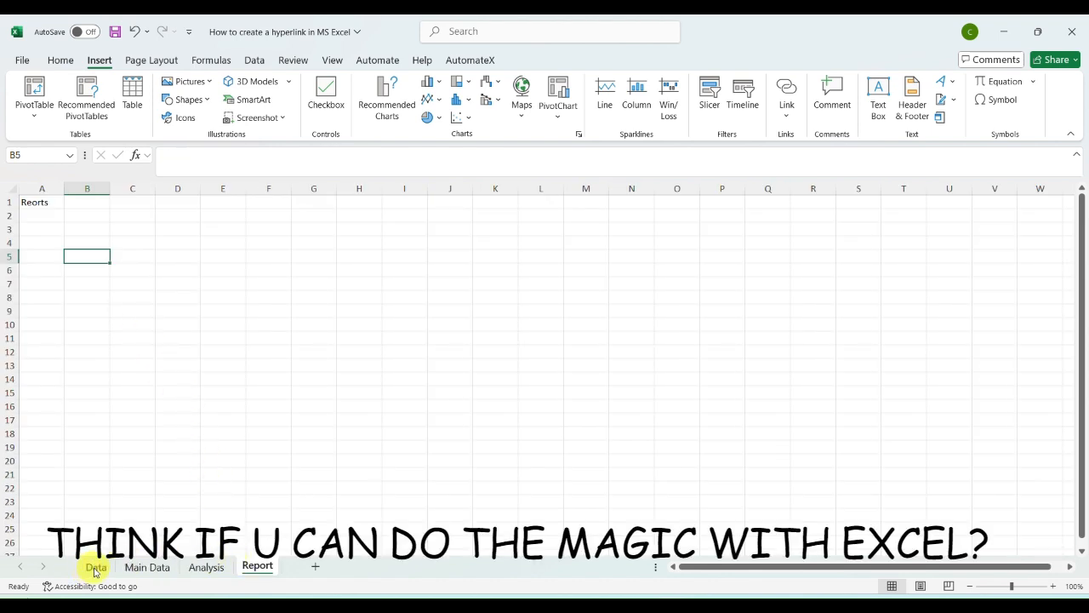
- Select cell B1 on the Report sheet and return to the Data sheet
{"action": "key", "text": "ctrl+Home"}
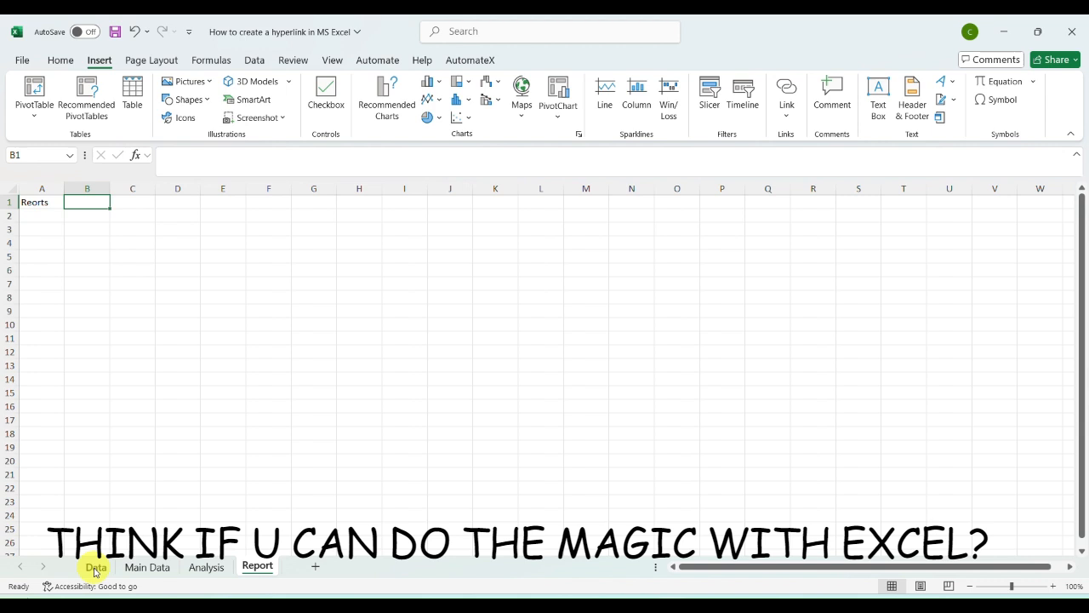
{"action": "left_click", "coordinate": [95, 568]}
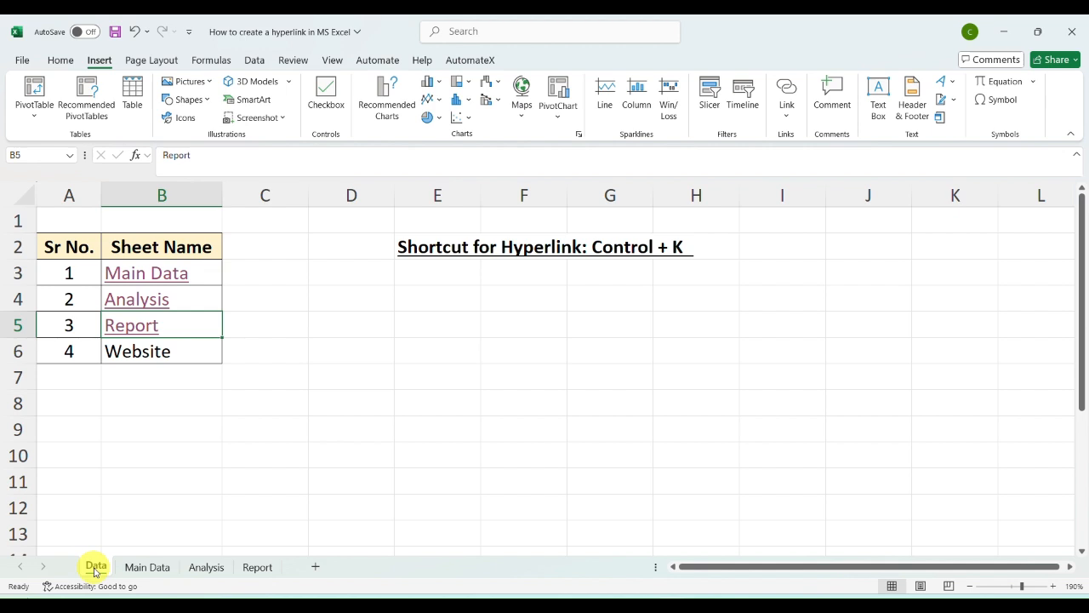
{"action": "left_click", "coordinate": [142, 352]}
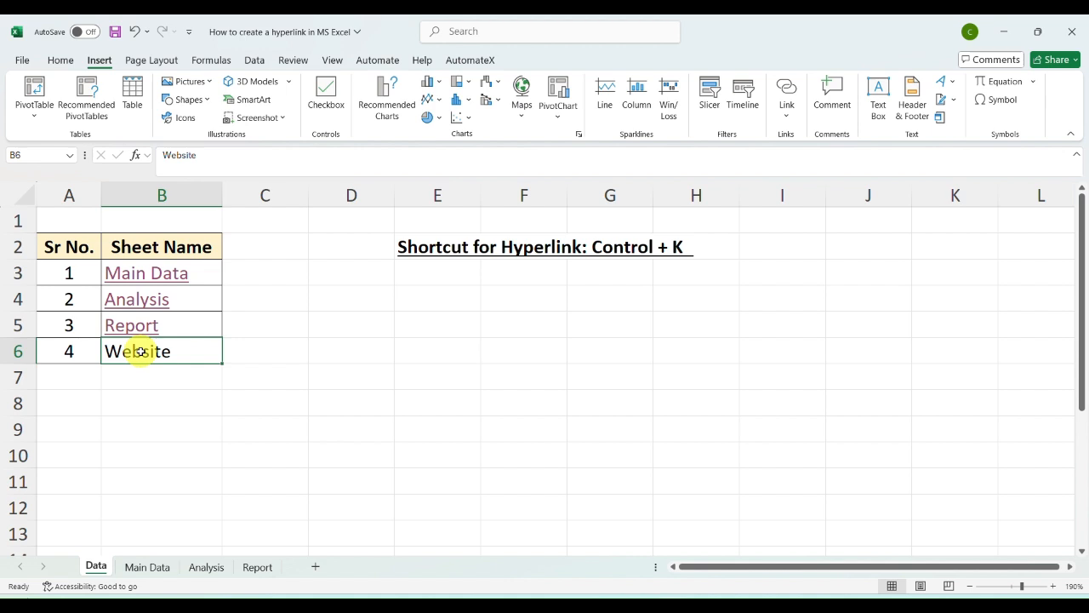
{"action": "key", "text": "ctrl+k"}
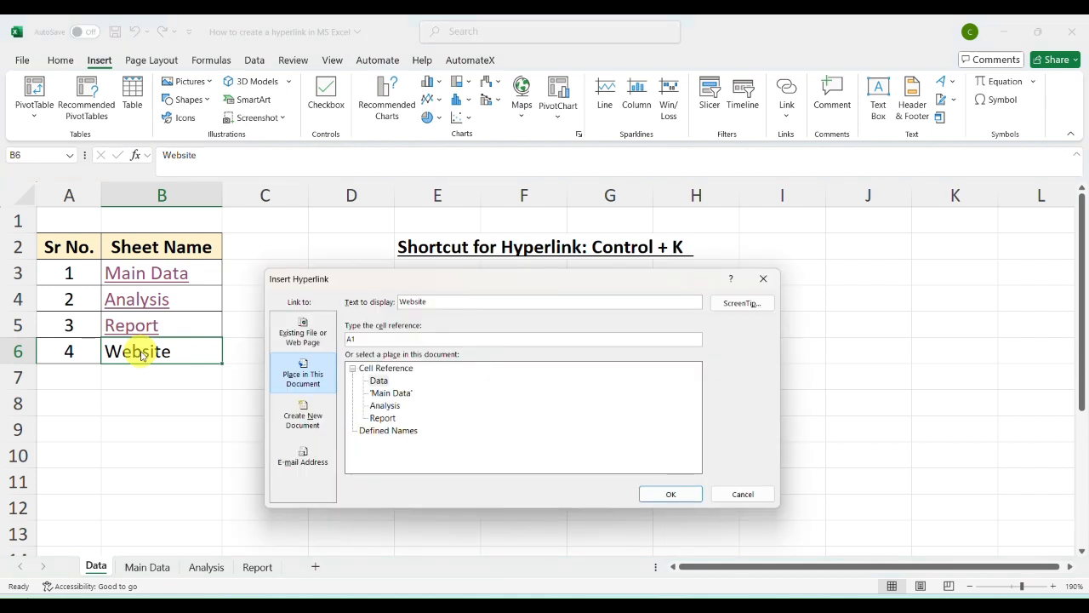
{"action": "left_click", "coordinate": [765, 282]}
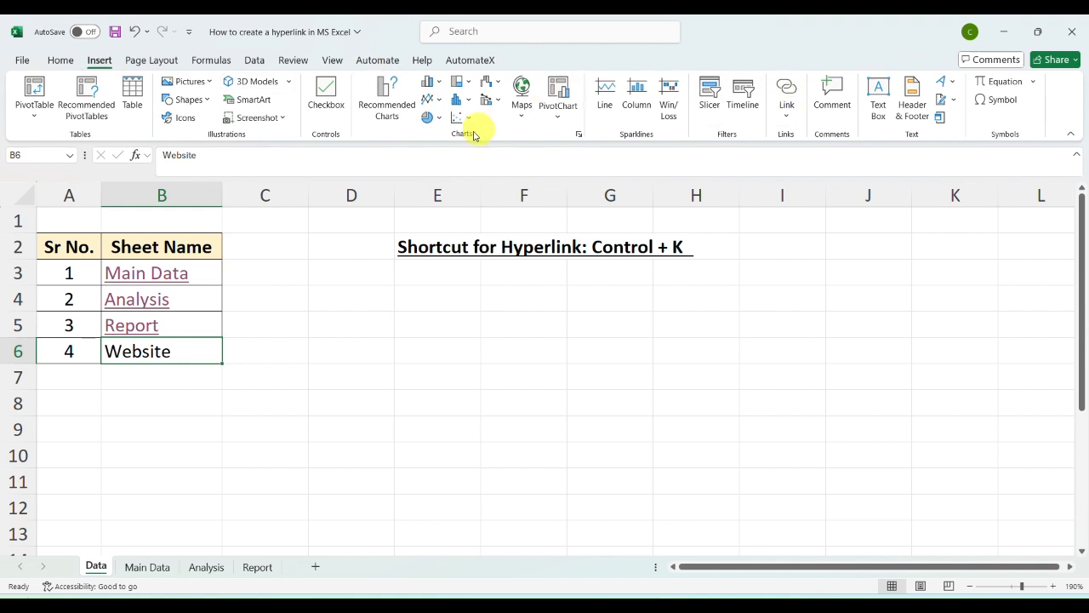
{"action": "right_click", "coordinate": [173, 354]}
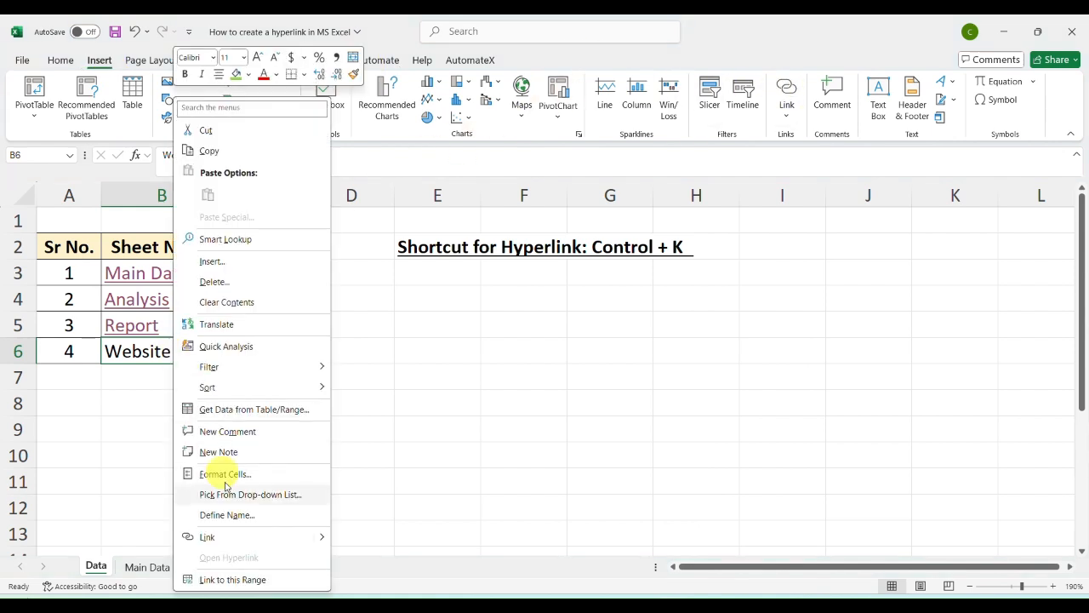
{"action": "left_click", "coordinate": [247, 543]}
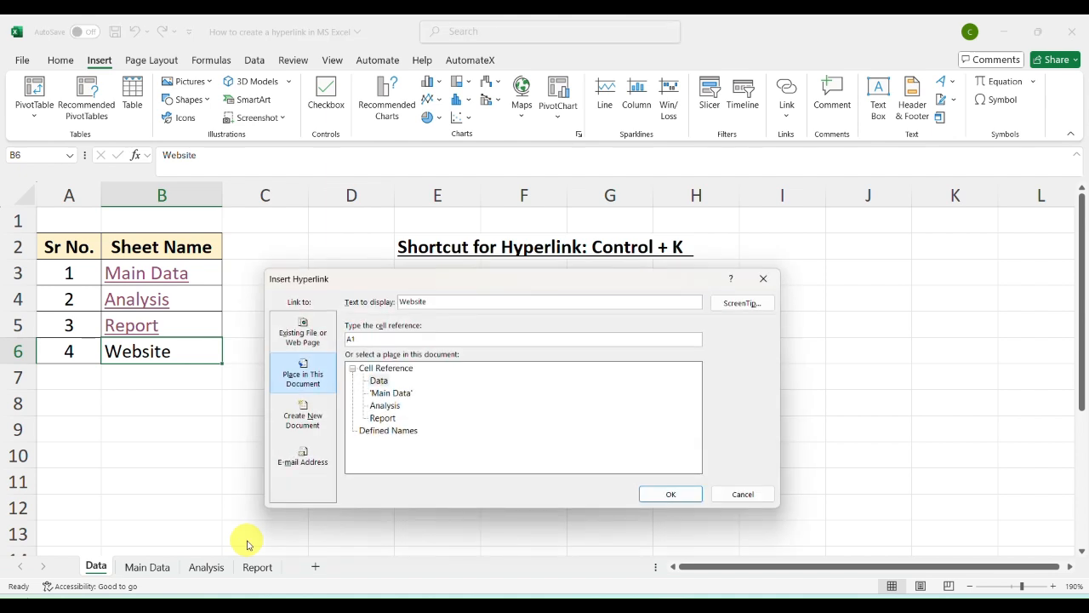
{"action": "left_click", "coordinate": [327, 328]}
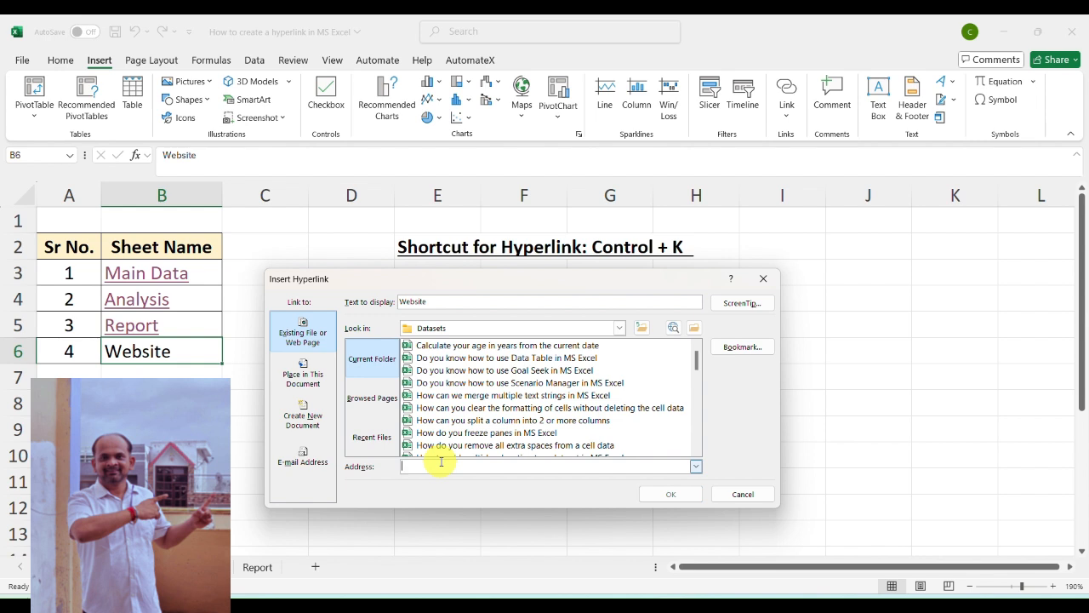
{"action": "type", "text": "www."}
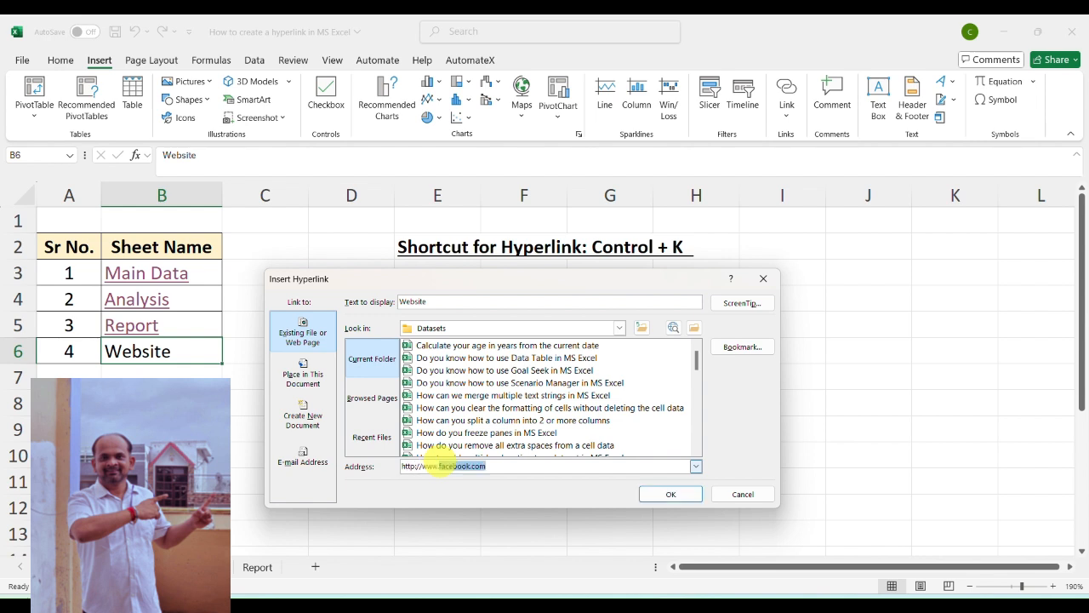
{"action": "type", "text": "faceboo"}
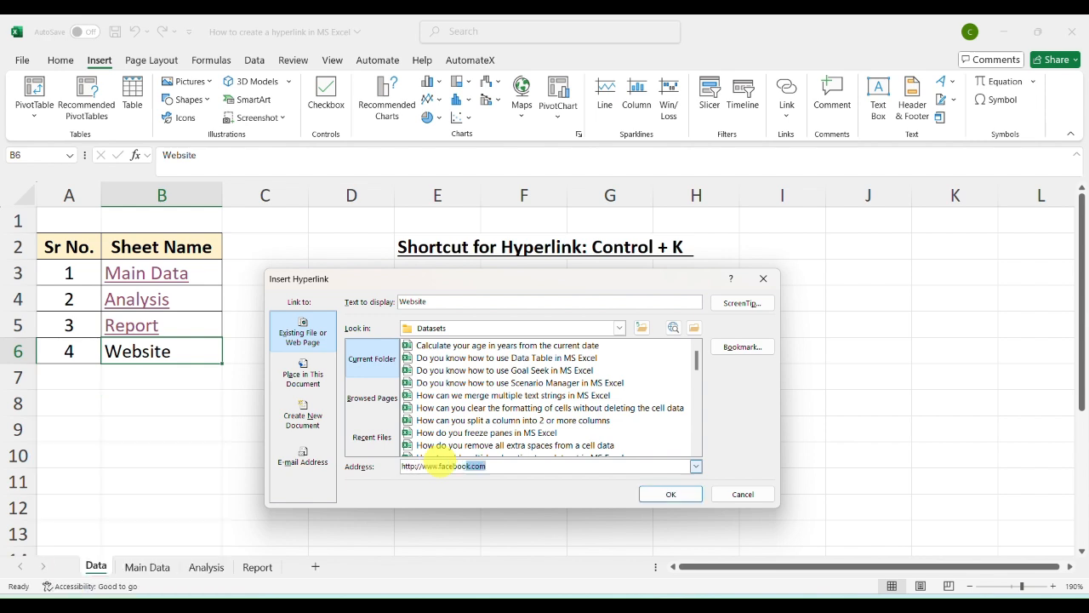
{"action": "type", "text": "k.com"}
{"action": "left_click", "coordinate": [671, 494]}
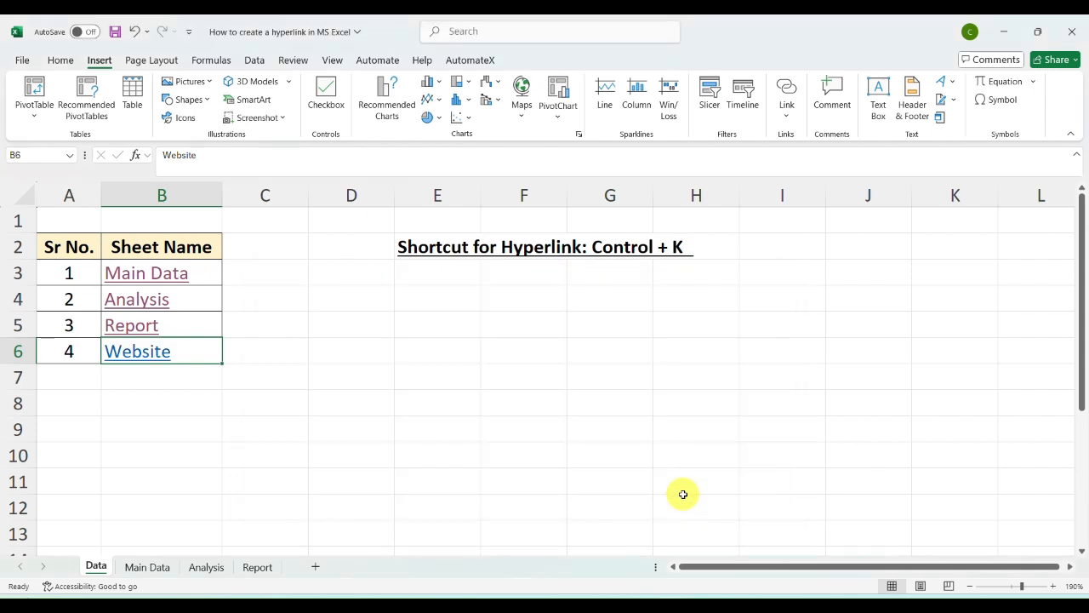
- Follow the Website hyperlink in B6, and connect the computer to the phone's Wi-Fi hotspot
{"action": "left_click", "coordinate": [144, 361]}
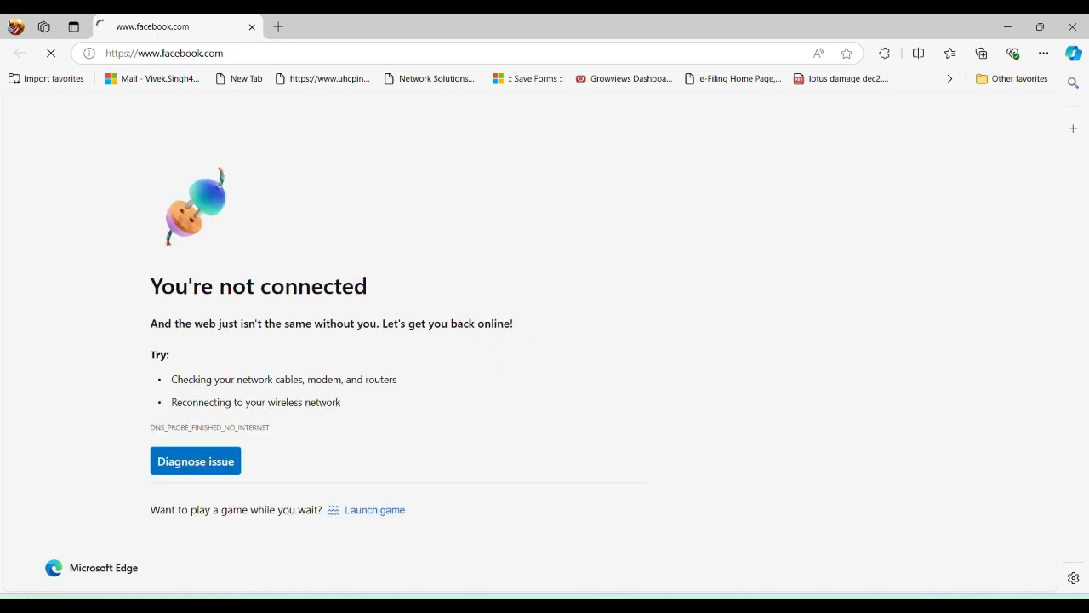
{"action": "left_click", "coordinate": [949, 605]}
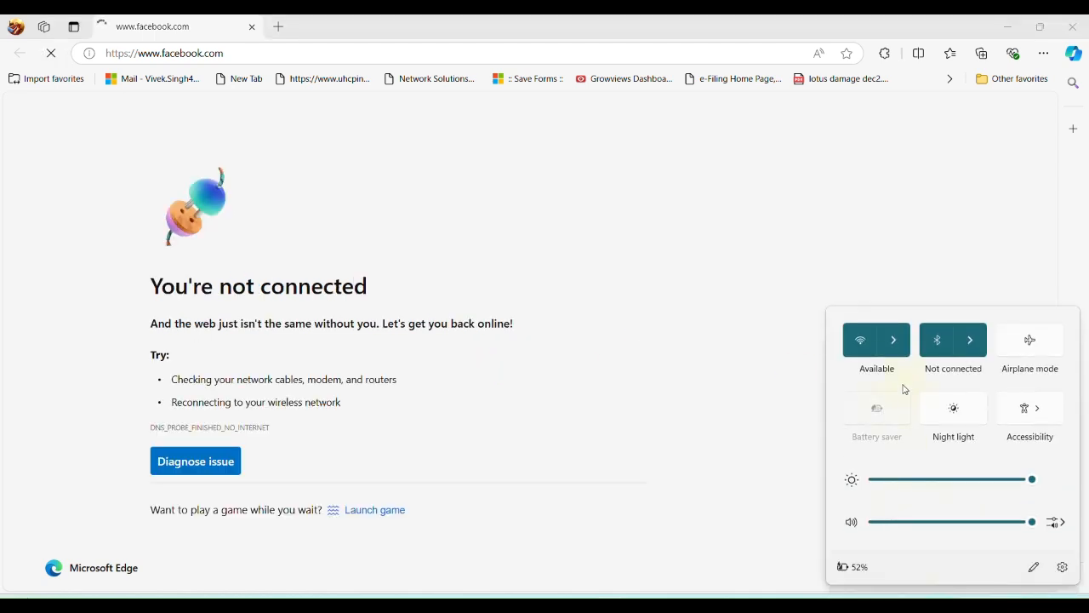
{"action": "left_click", "coordinate": [900, 347]}
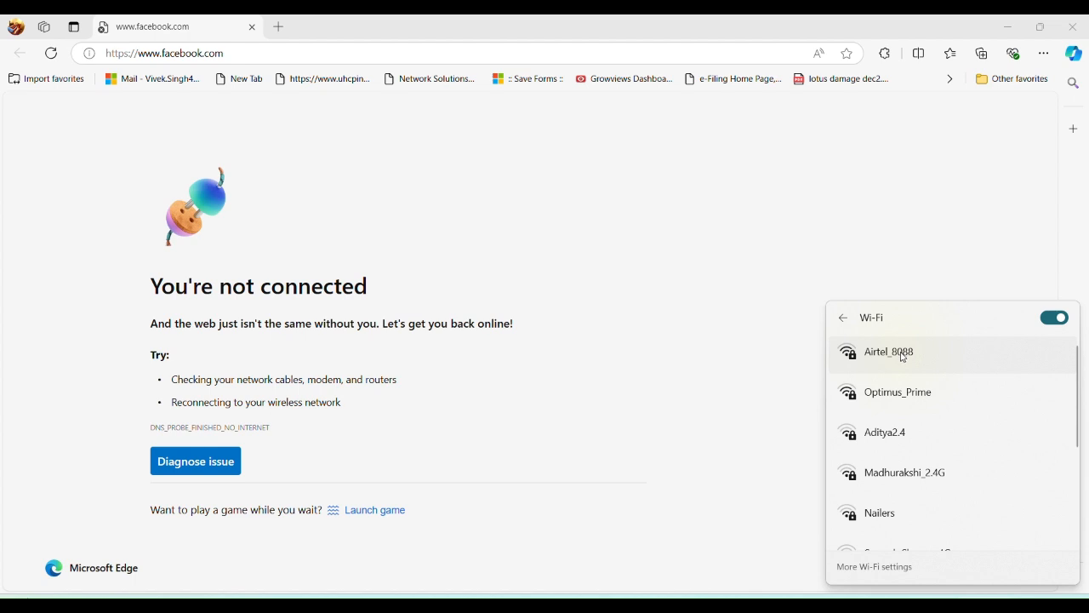
{"action": "left_click", "coordinate": [765, 405]}
{"action": "left_click", "coordinate": [967, 605]}
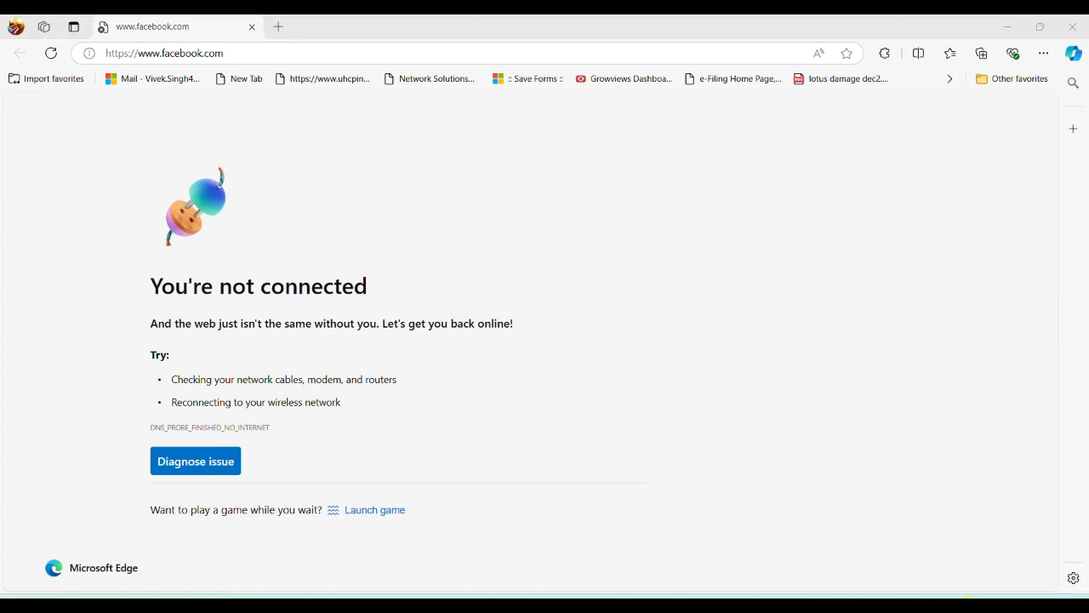
{"action": "left_click", "coordinate": [900, 344]}
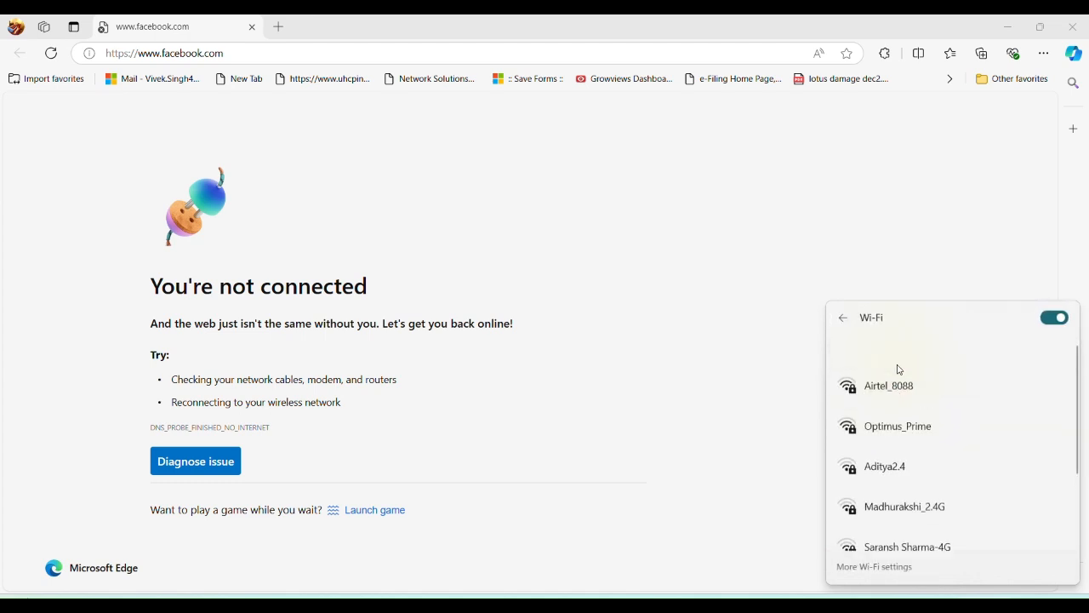
{"action": "left_click", "coordinate": [900, 366]}
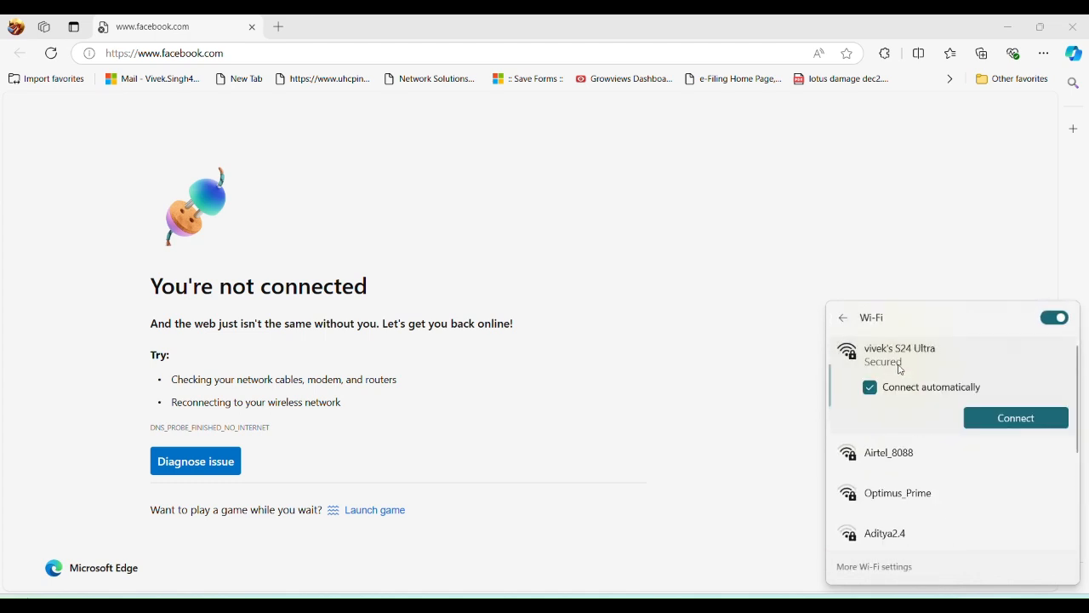
{"action": "left_click", "coordinate": [991, 431]}
{"action": "left_click", "coordinate": [694, 408]}
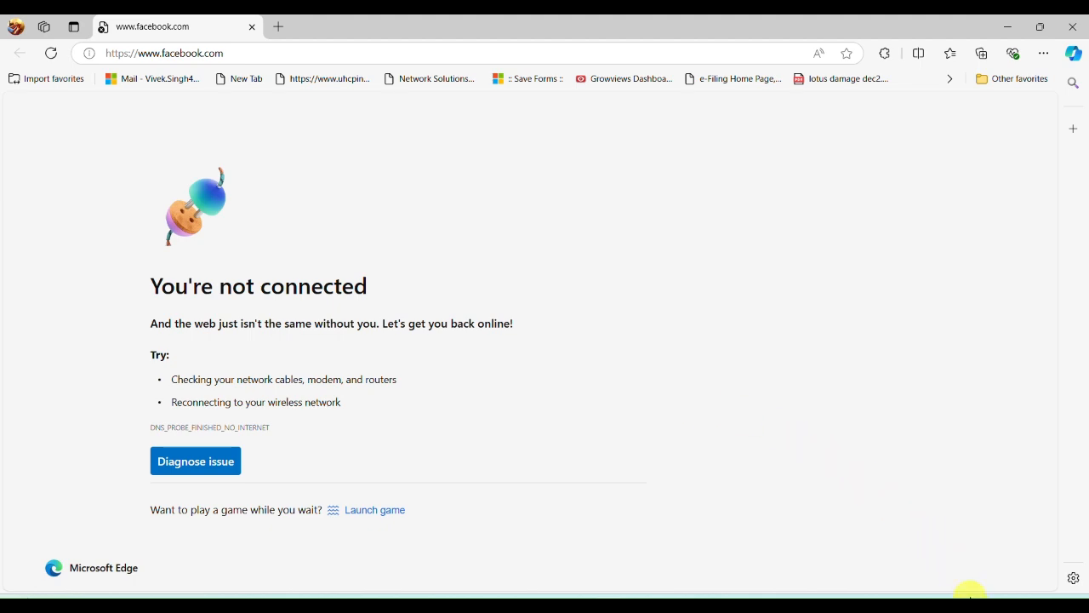
- Test the Website hyperlink again, submit the prefilled Facebook login, and close the page to return to the Data sheet
{"action": "left_click", "coordinate": [254, 28]}
{"action": "left_click", "coordinate": [133, 354]}
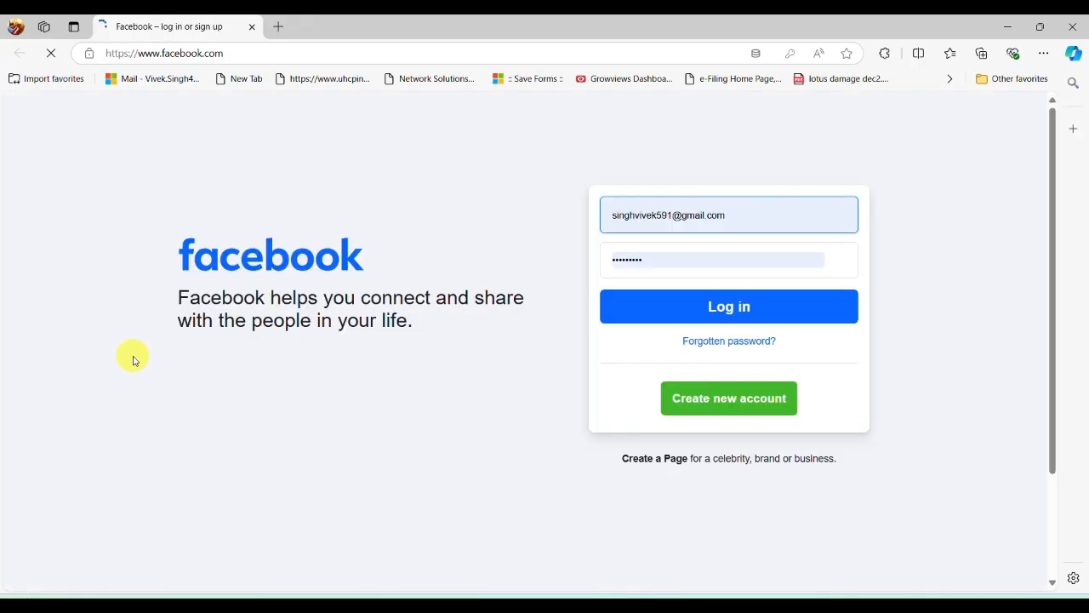
{"action": "left_click", "coordinate": [683, 316]}
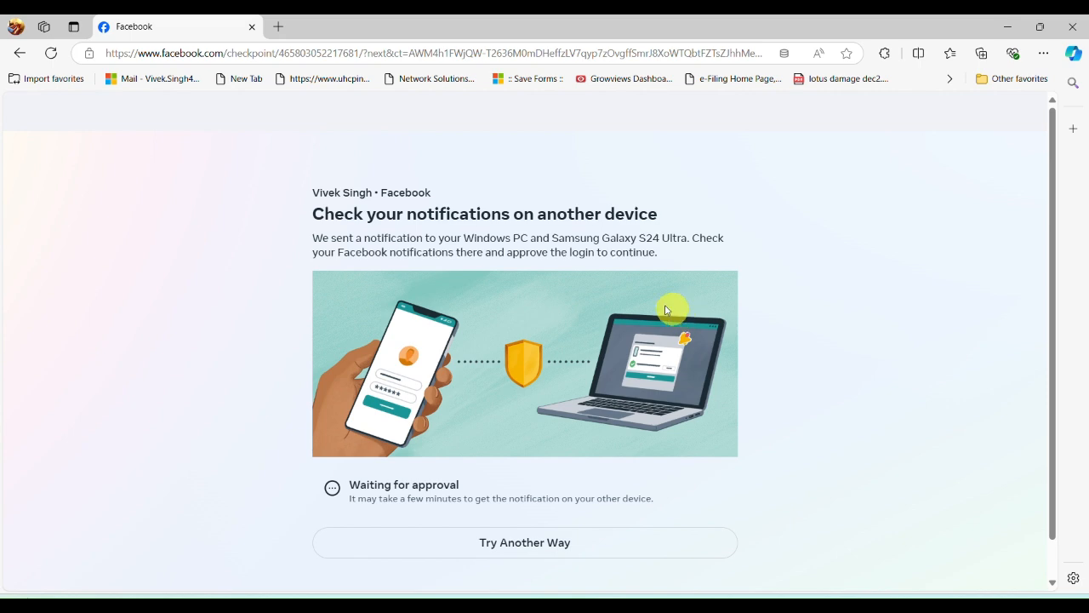
{"action": "left_click", "coordinate": [252, 27]}
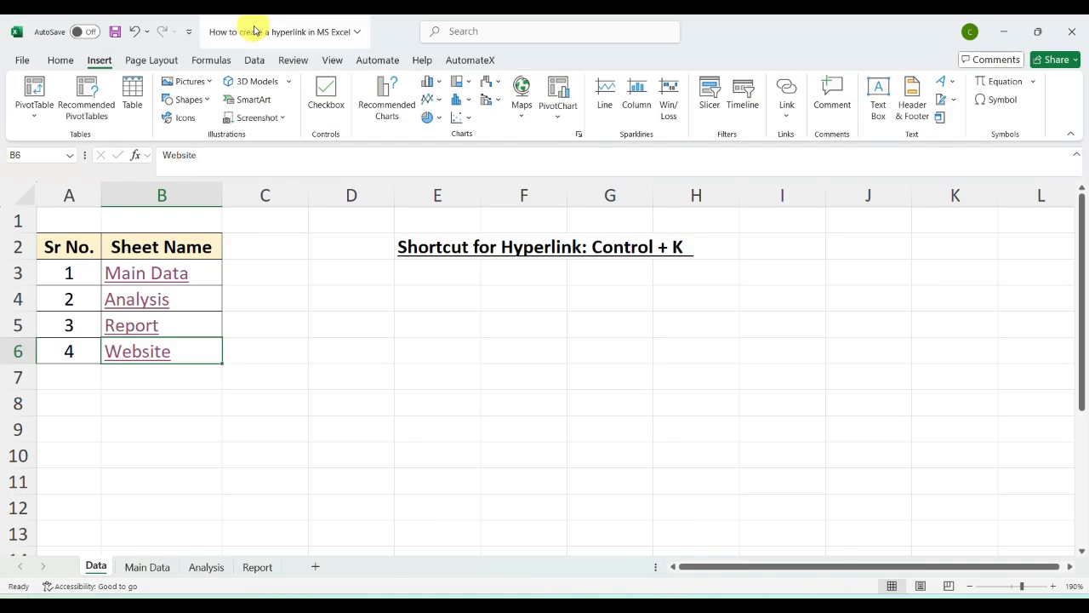
- Enter Gmail in cell B7, below the Website entry
{"action": "left_click", "coordinate": [138, 382]}
{"action": "type", "text": "G"}
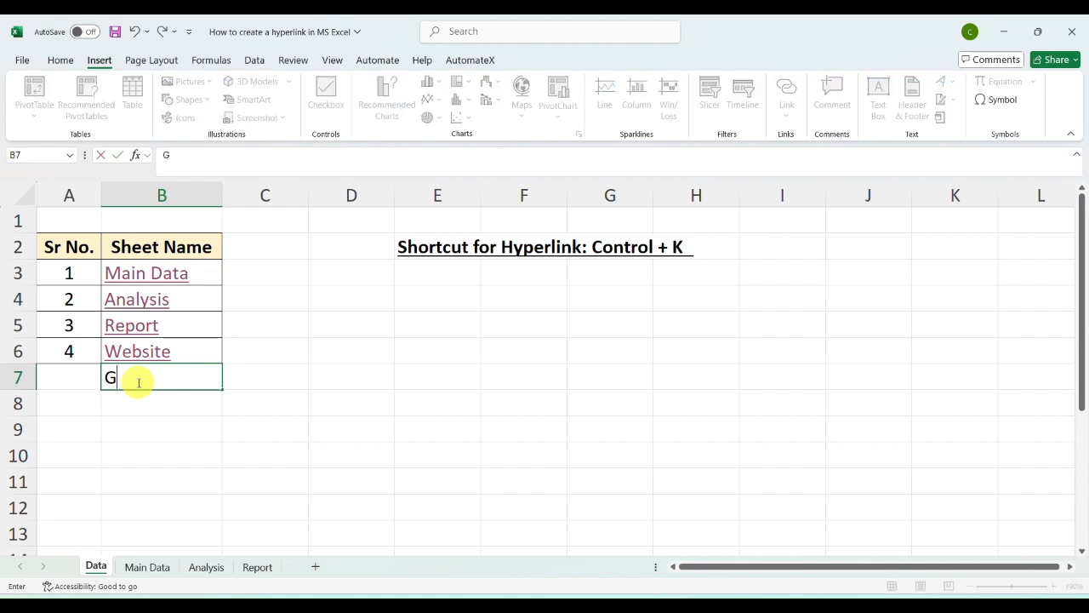
{"action": "type", "text": "mail"}
{"action": "key", "text": "Return"}
{"action": "left_click", "coordinate": [136, 378]}
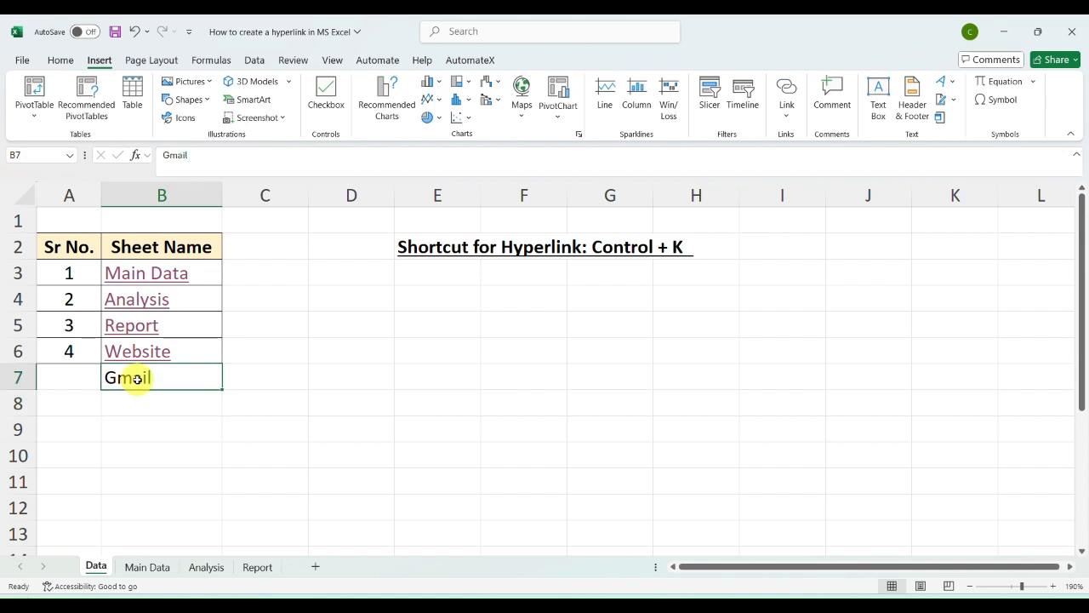
{"action": "right_click", "coordinate": [136, 379]}
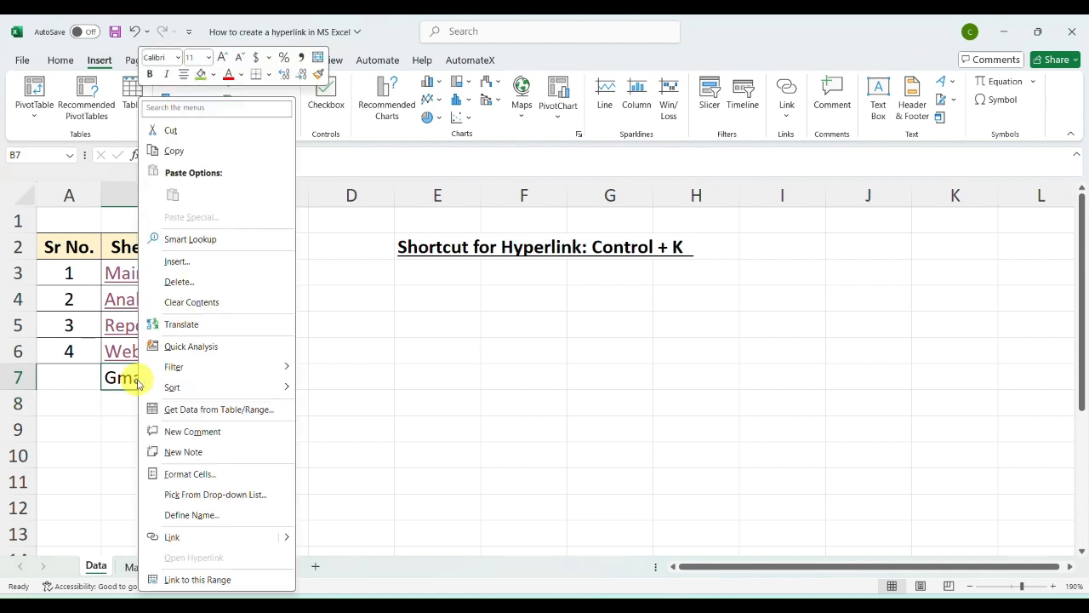
{"action": "left_click", "coordinate": [122, 381]}
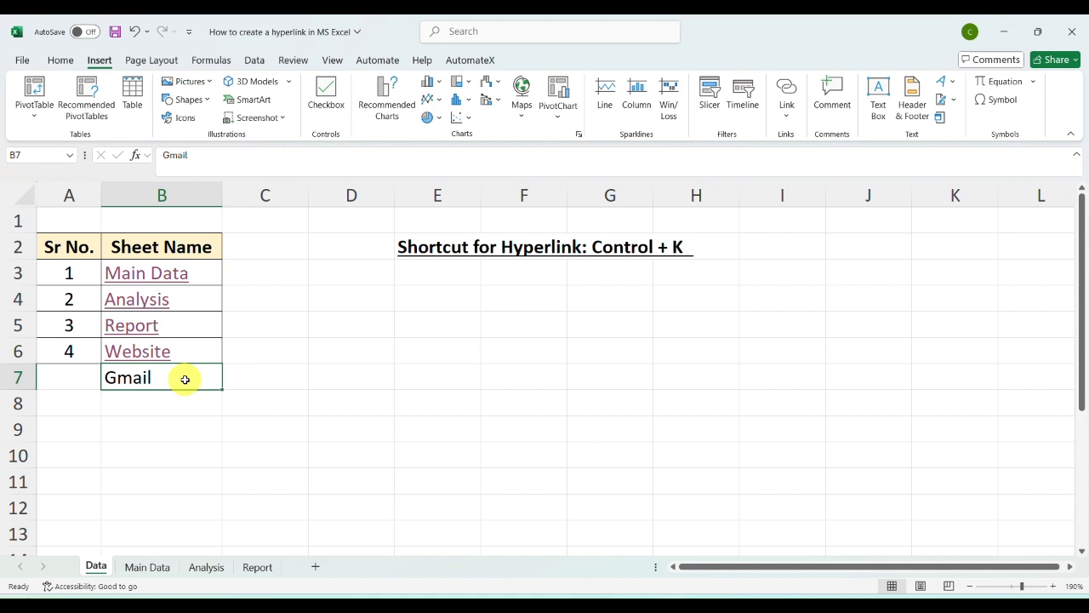
{"action": "key", "text": "ctrl+k"}
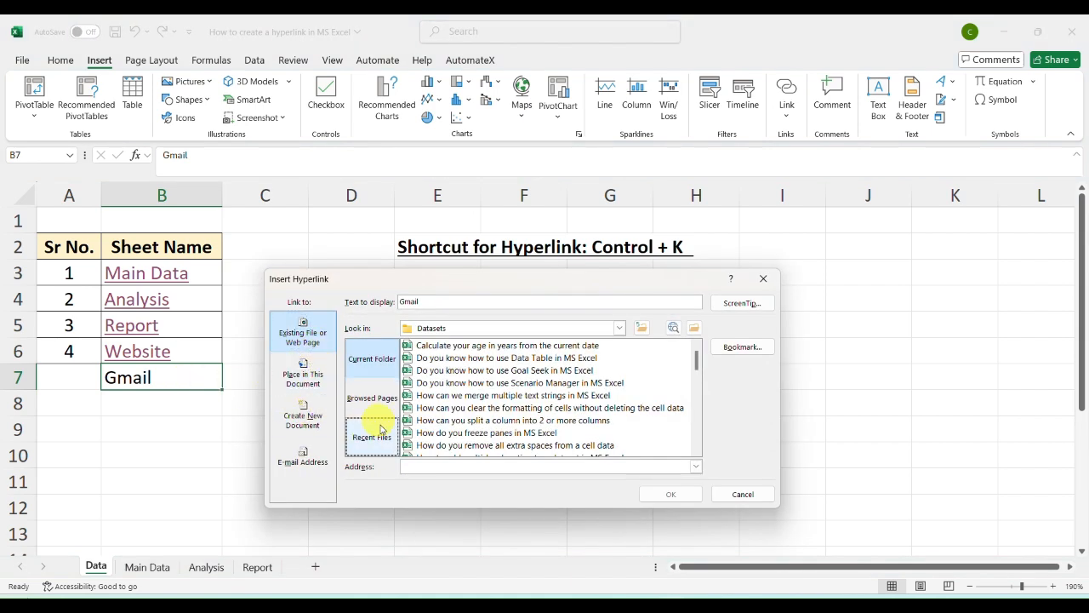
{"action": "type", "text": "ww"}
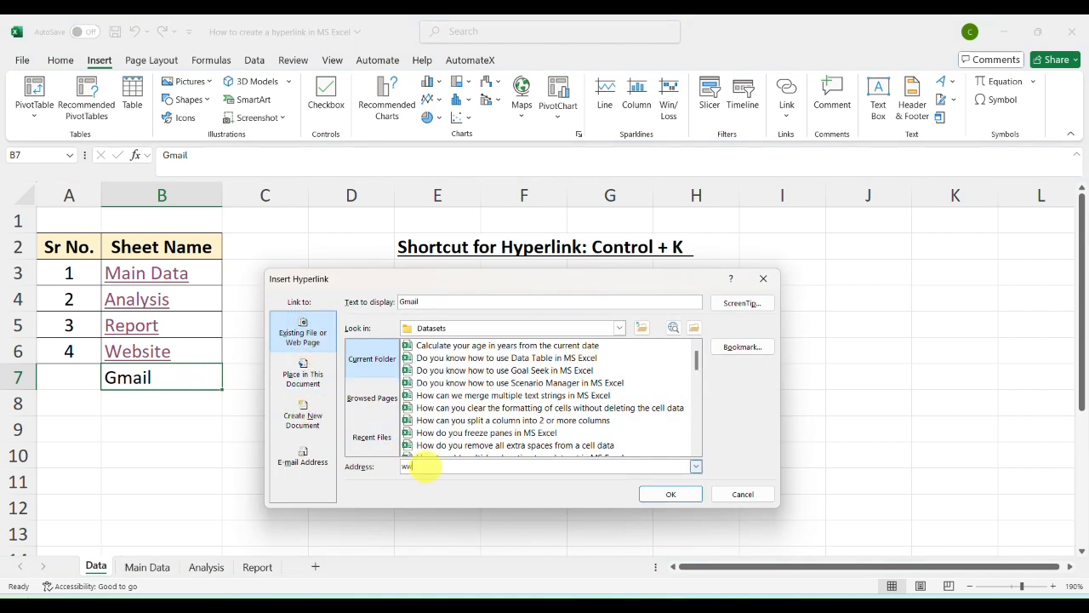
{"action": "type", "text": "w."}
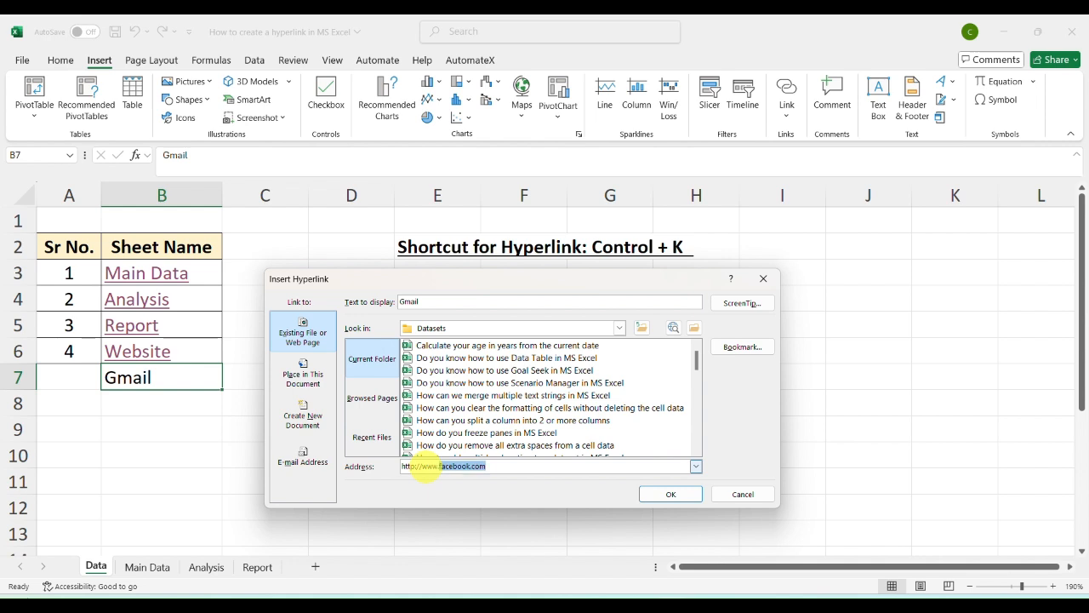
{"action": "type", "text": "gmail.com"}
{"action": "left_click", "coordinate": [673, 495]}
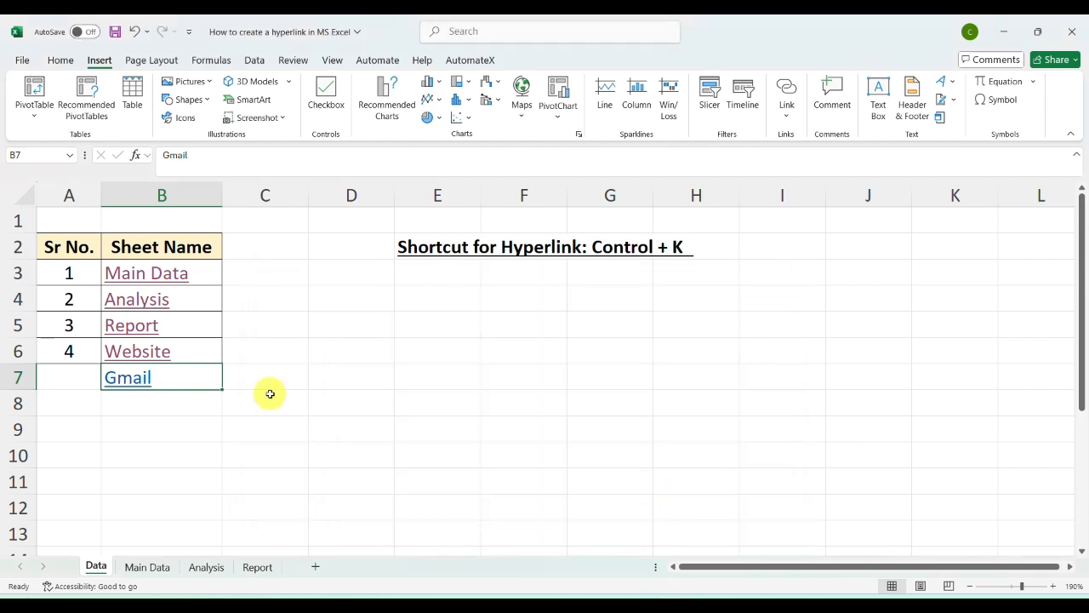
- Test the Gmail hyperlink by following it, dismiss the chat notification, and return to the Data sheet
{"action": "left_click", "coordinate": [141, 388]}
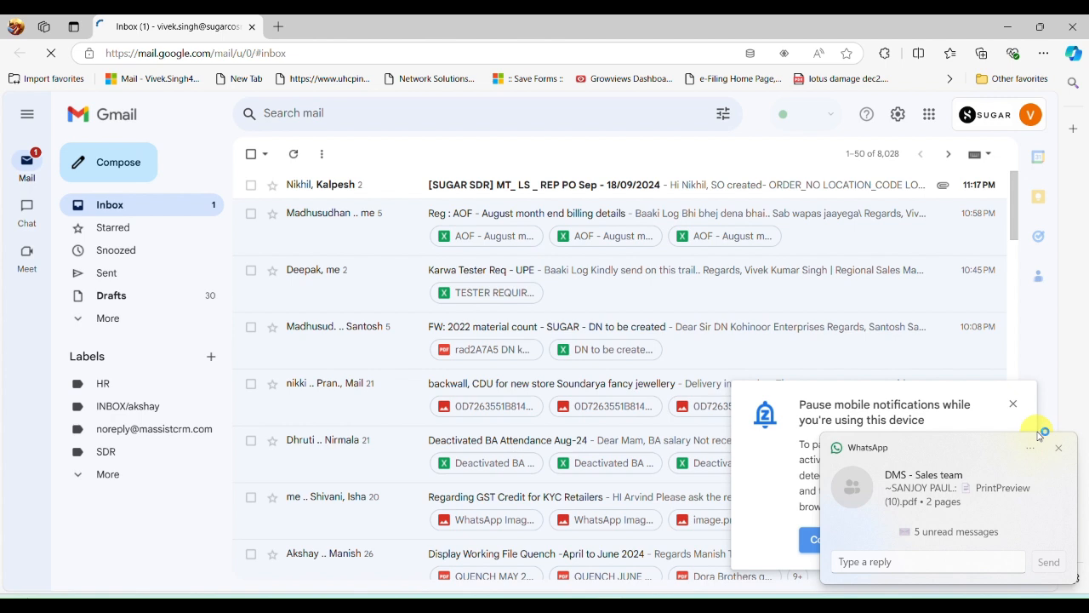
{"action": "left_click", "coordinate": [1060, 449]}
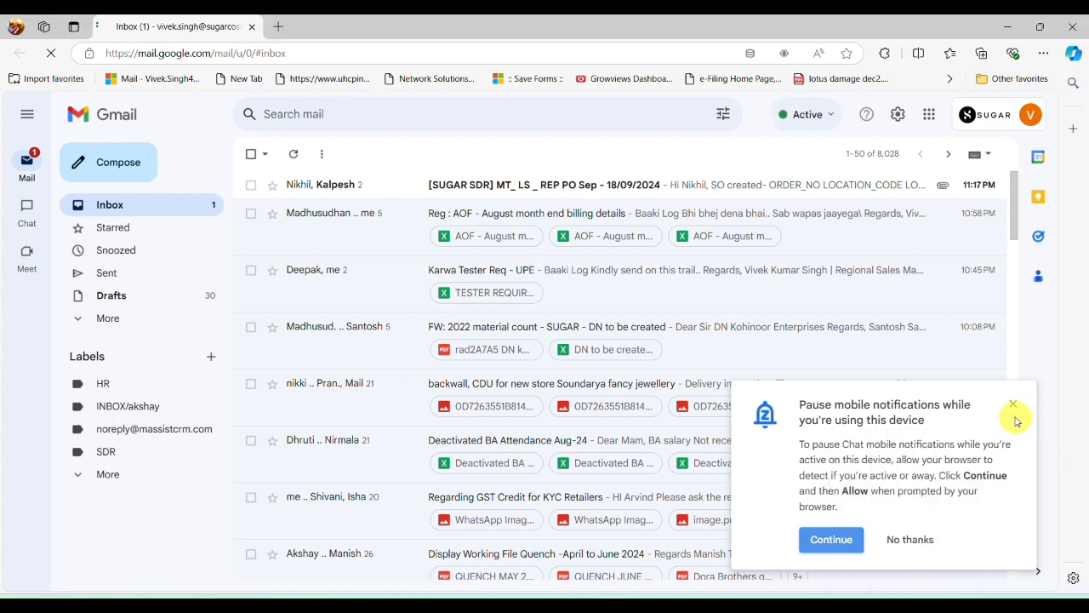
{"action": "left_click", "coordinate": [252, 27]}
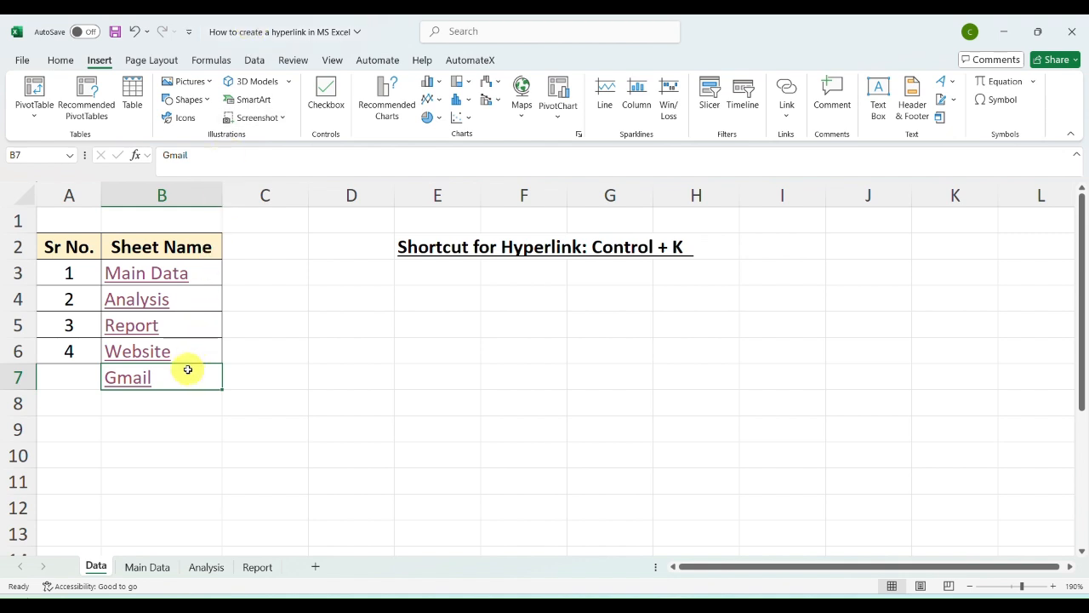
- Draw an oval about 0.67" high and 1.14" wide across columns C to E beside the list, and remove its fill
{"action": "left_click", "coordinate": [133, 399]}
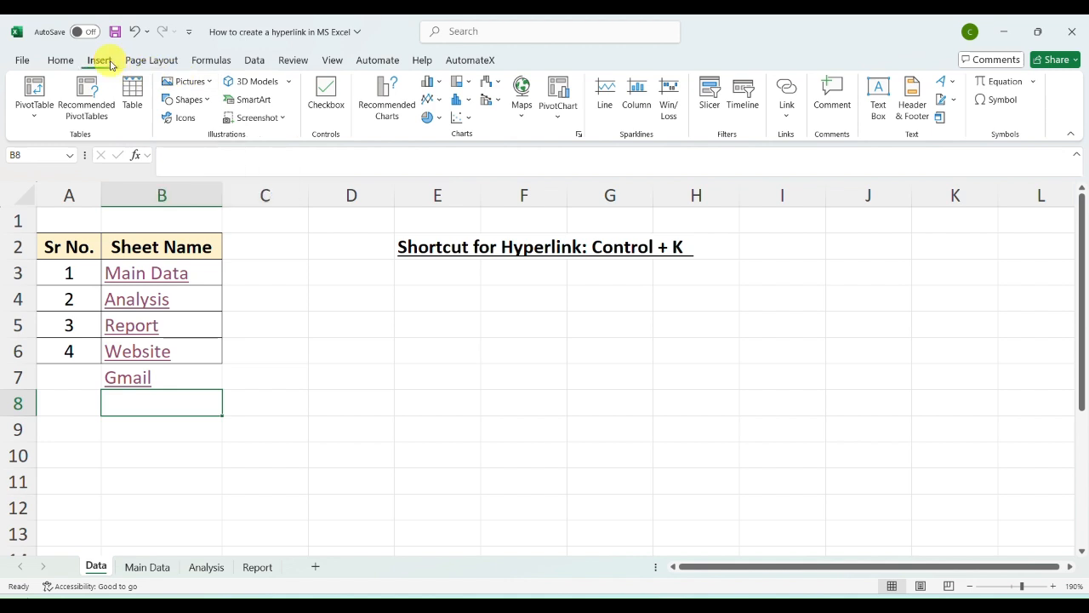
{"action": "left_click", "coordinate": [187, 99]}
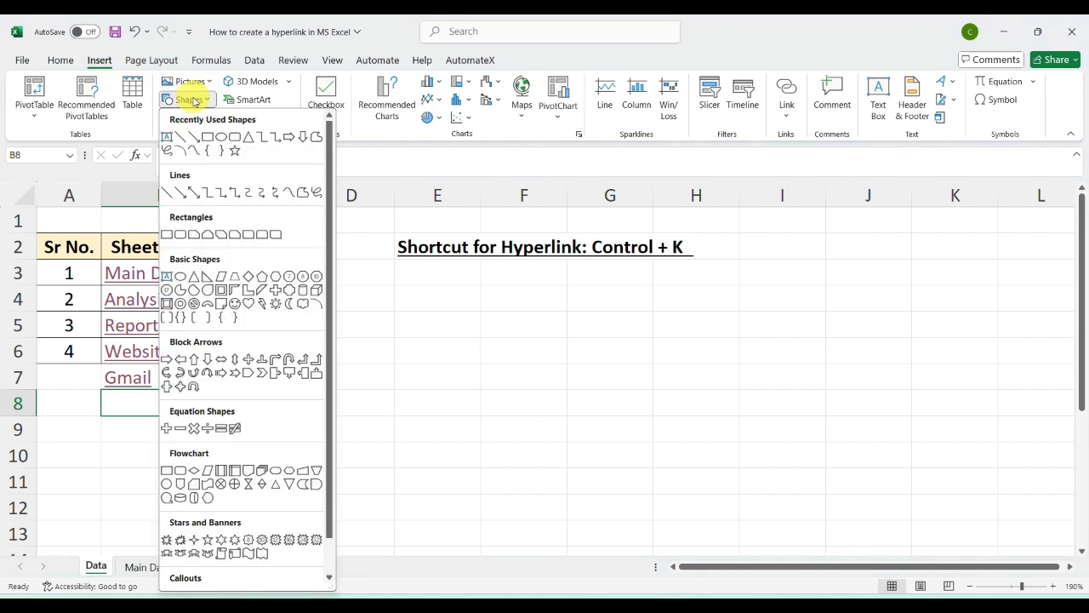
{"action": "left_click", "coordinate": [220, 137]}
{"action": "left_click_drag", "start_coordinate": [337, 324], "coordinate": [413, 367]}
{"action": "right_click", "coordinate": [335, 328]}
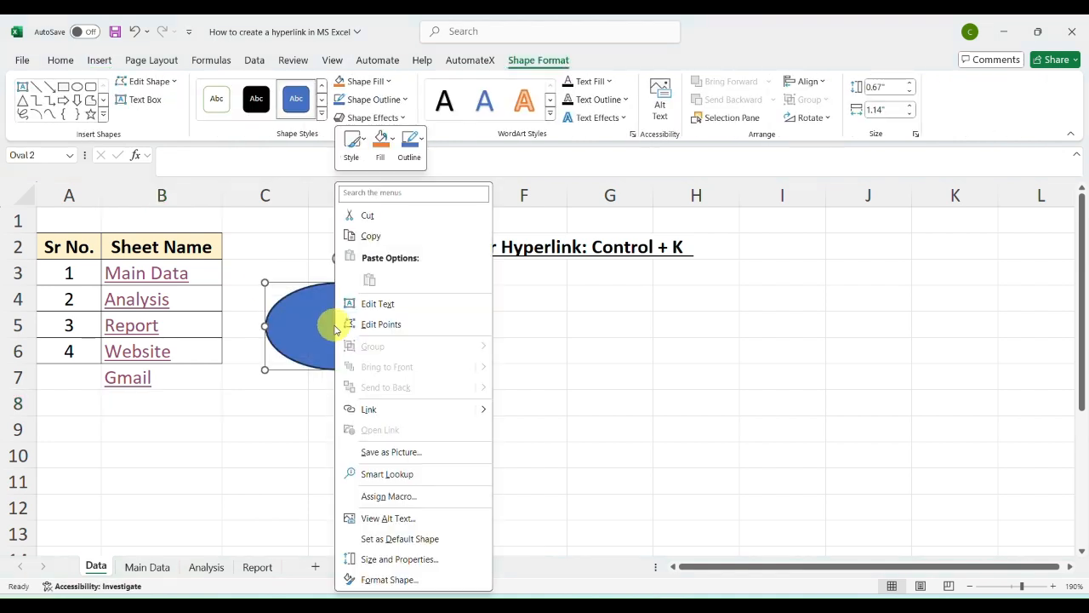
{"action": "left_click", "coordinate": [319, 318]}
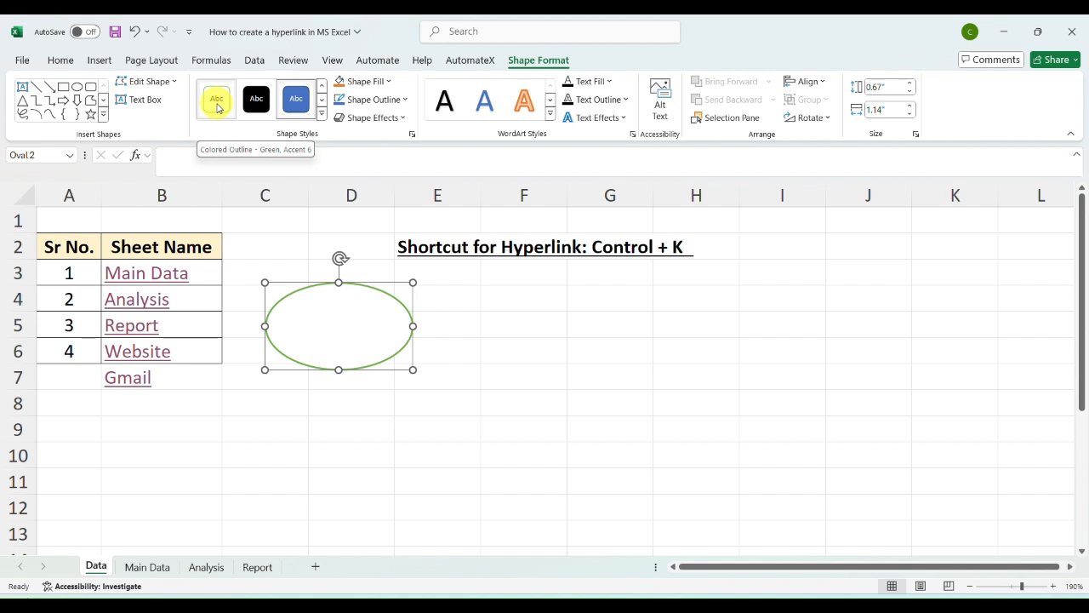
{"action": "left_click", "coordinate": [387, 82]}
{"action": "left_click", "coordinate": [375, 260]}
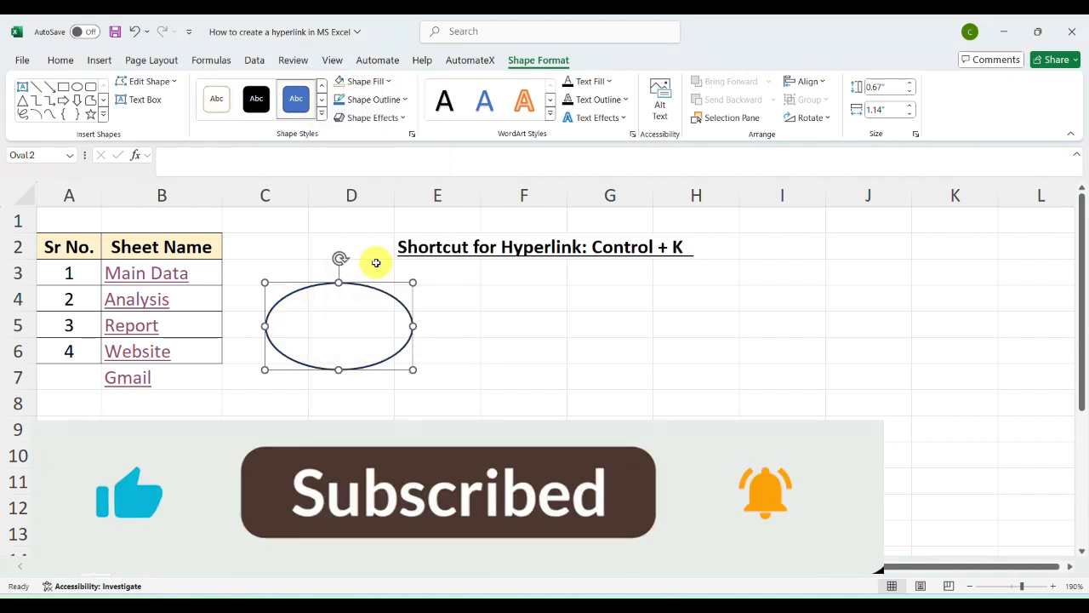
- Enter Linkedin in cell D5, inside the oval
{"action": "double_click", "coordinate": [335, 325]}
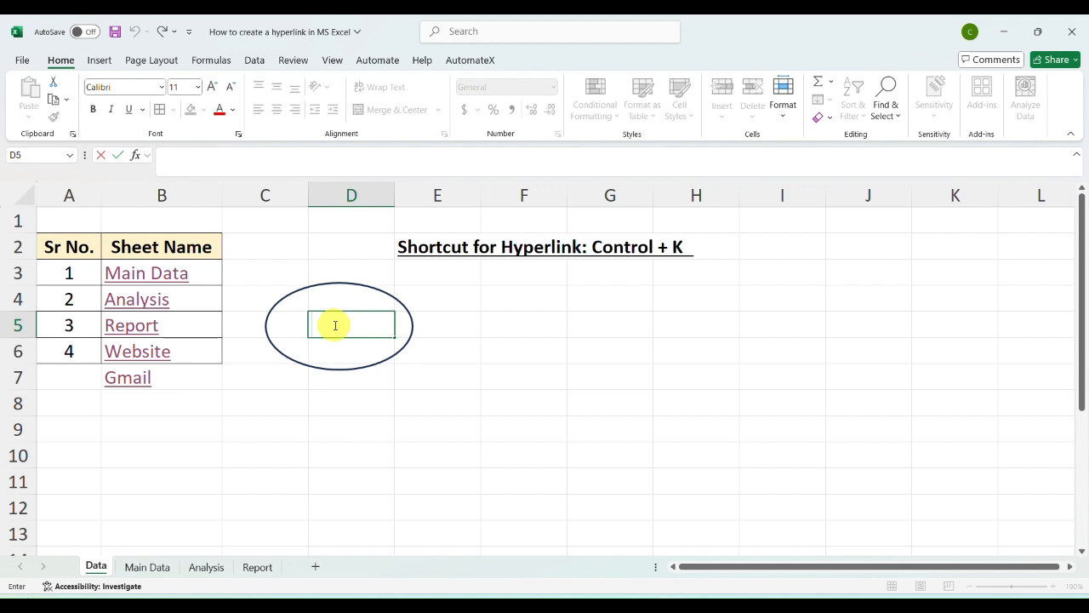
{"action": "type", "text": "Linkedin"}
{"action": "key", "text": "Return"}
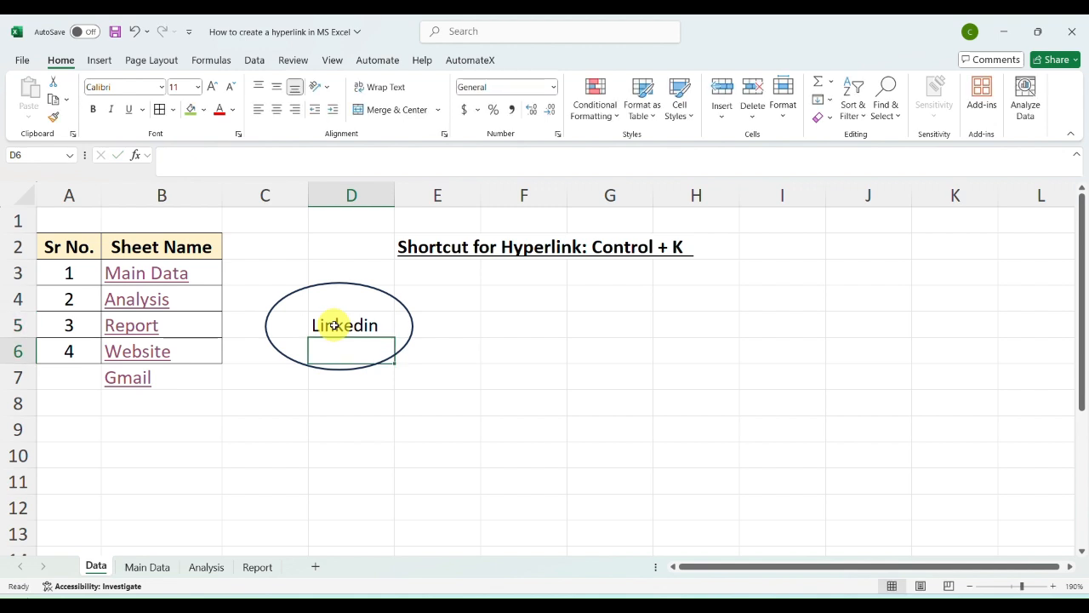
{"action": "left_click", "coordinate": [542, 418]}
{"action": "left_click", "coordinate": [329, 324]}
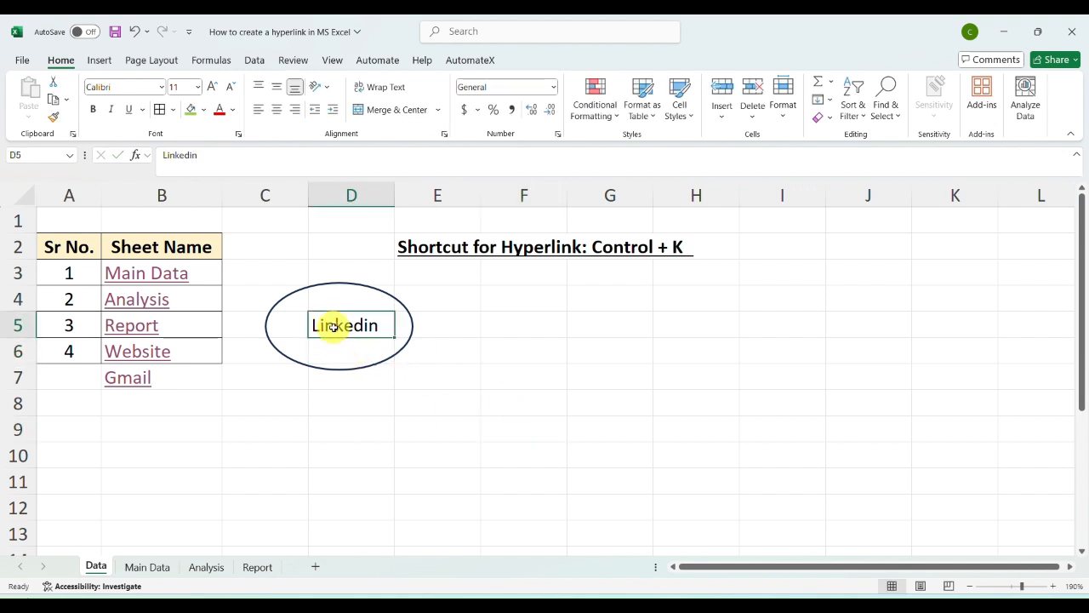
{"action": "right_click", "coordinate": [333, 330]}
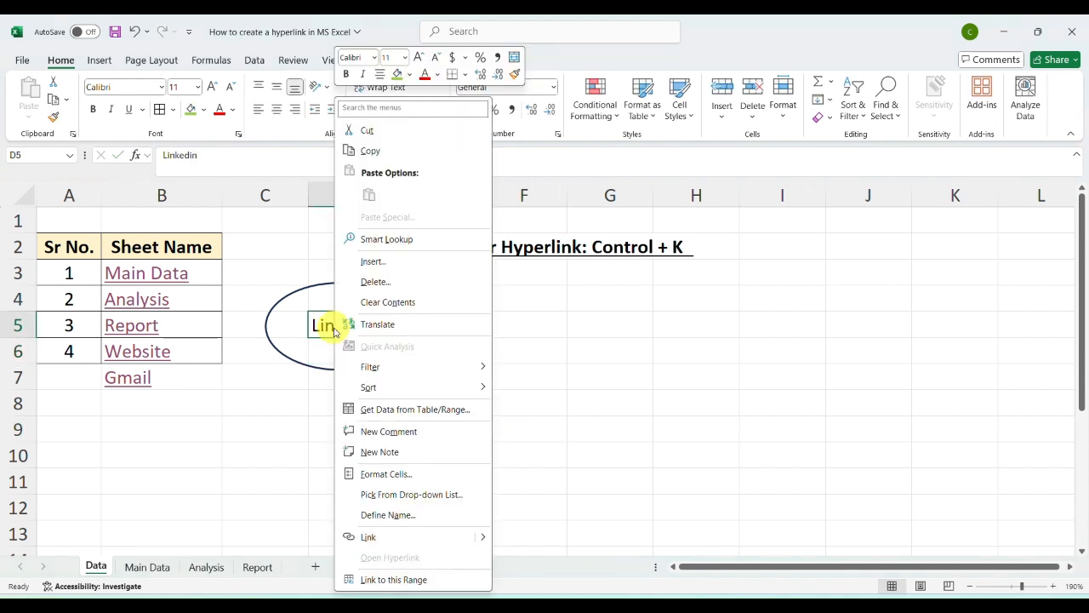
{"action": "left_click", "coordinate": [372, 536]}
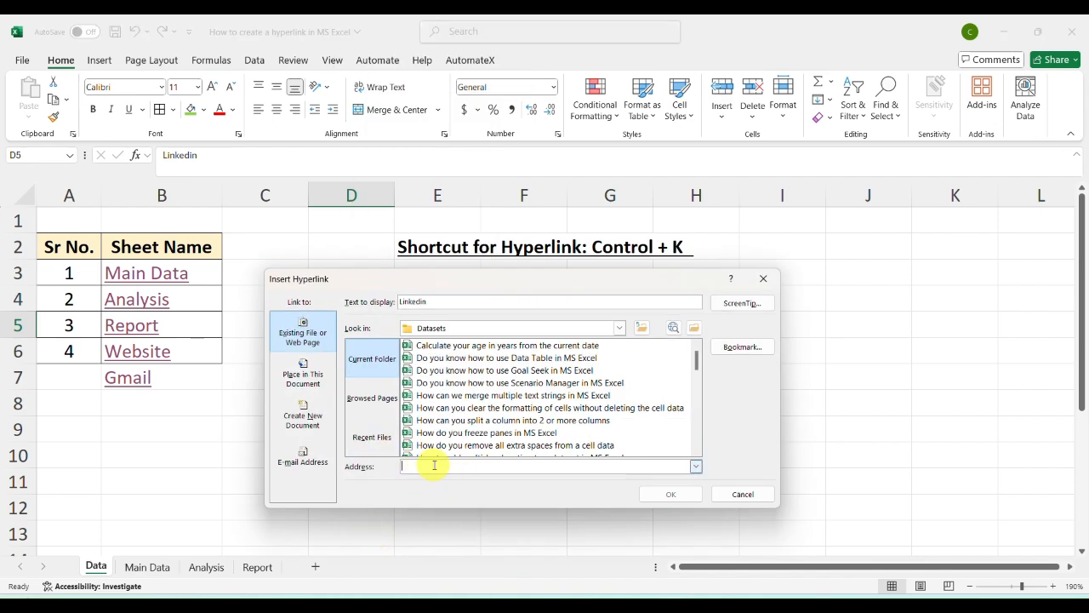
{"action": "type", "text": "http://www.linkedin"}
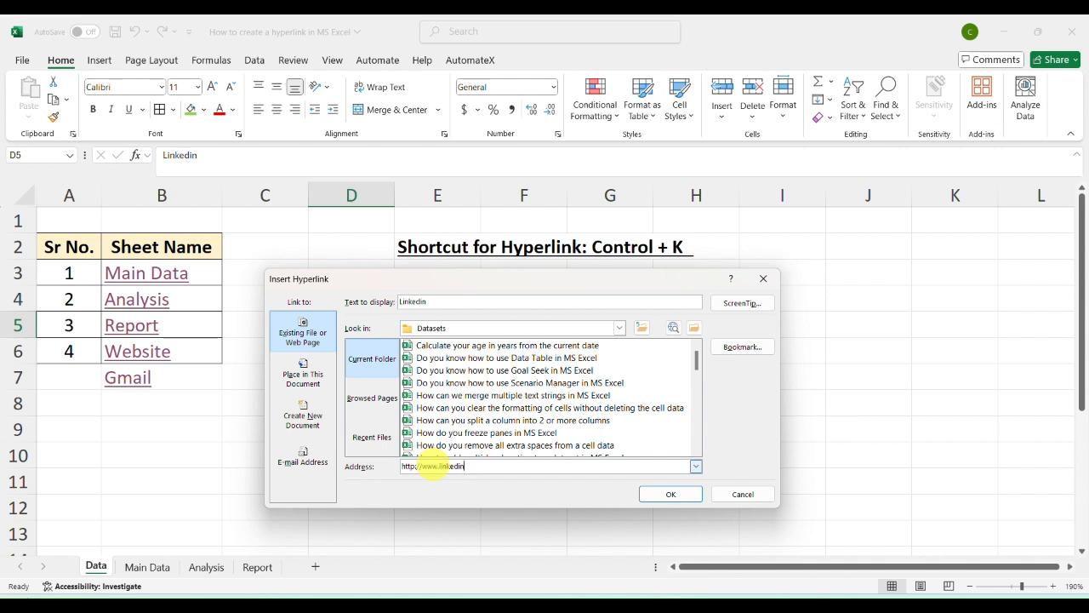
{"action": "type", "text": ".com"}
{"action": "left_click", "coordinate": [679, 496]}
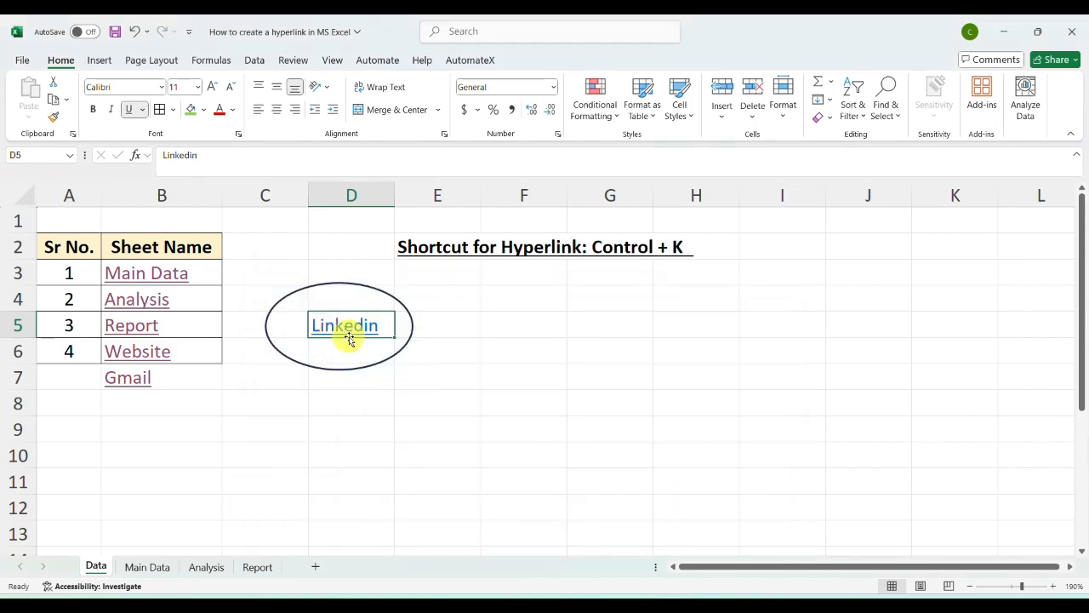
- Test the Linkedin hyperlink, close the opened page, and move the linked entry from D5 to C3 on the Data sheet
{"action": "left_click", "coordinate": [349, 336]}
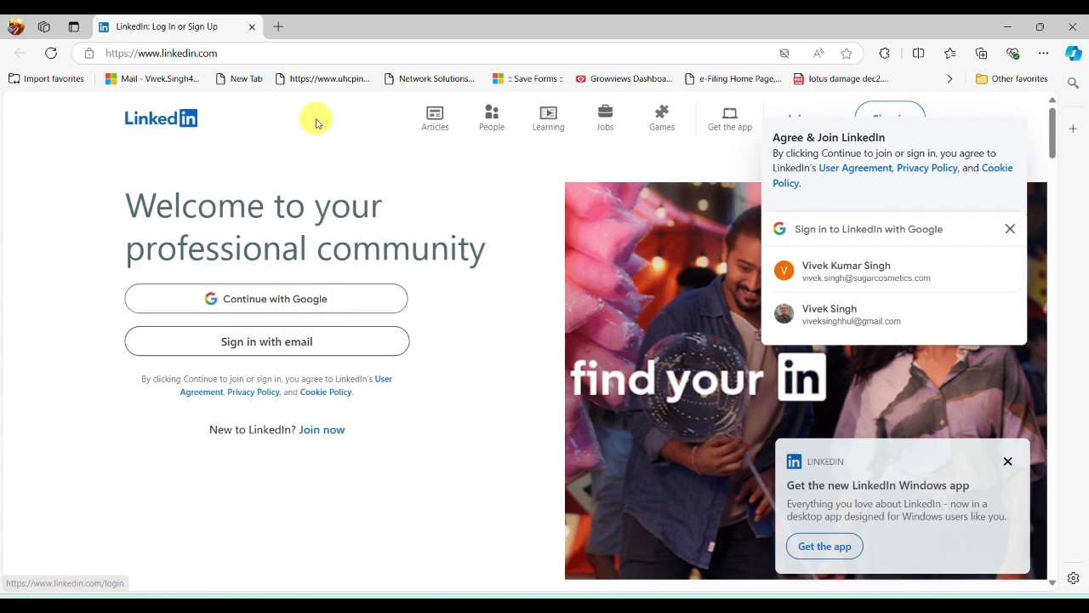
{"action": "left_click", "coordinate": [252, 26]}
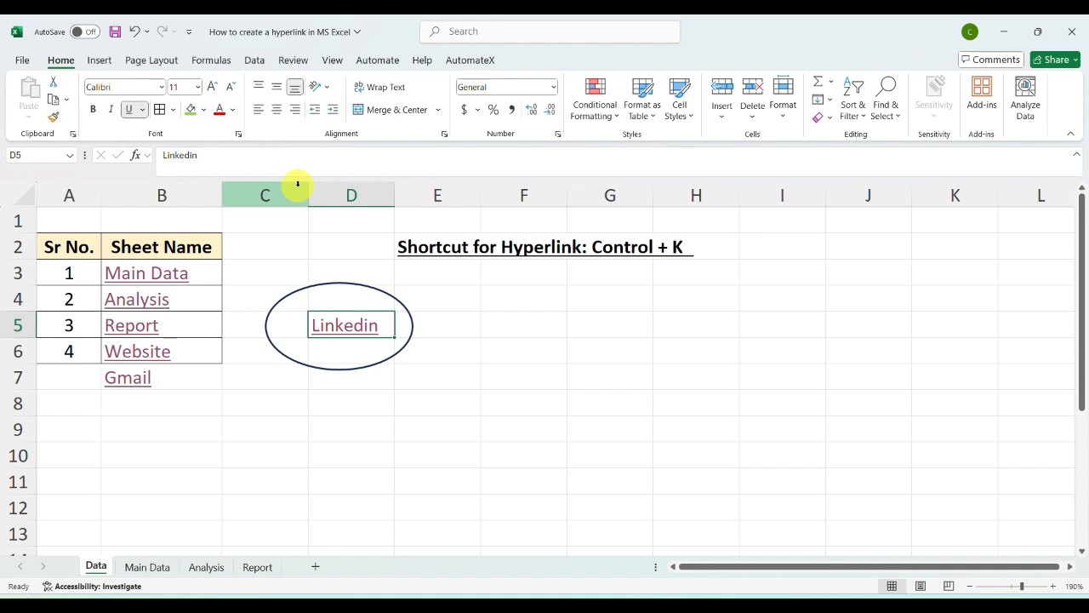
{"action": "left_click_drag", "start_coordinate": [320, 316], "coordinate": [363, 341]}
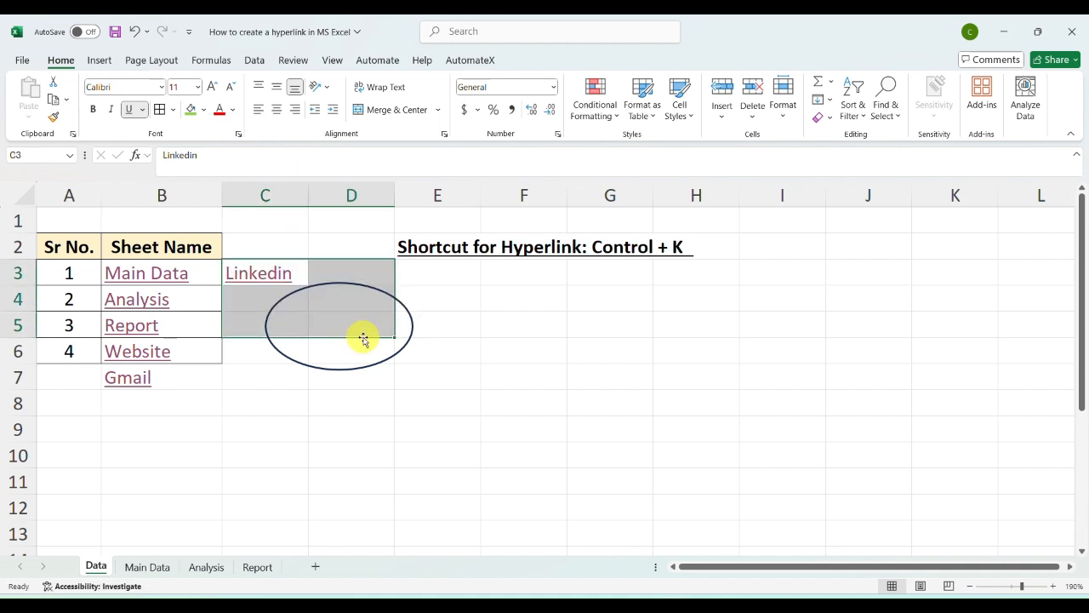
{"action": "left_click", "coordinate": [94, 61]}
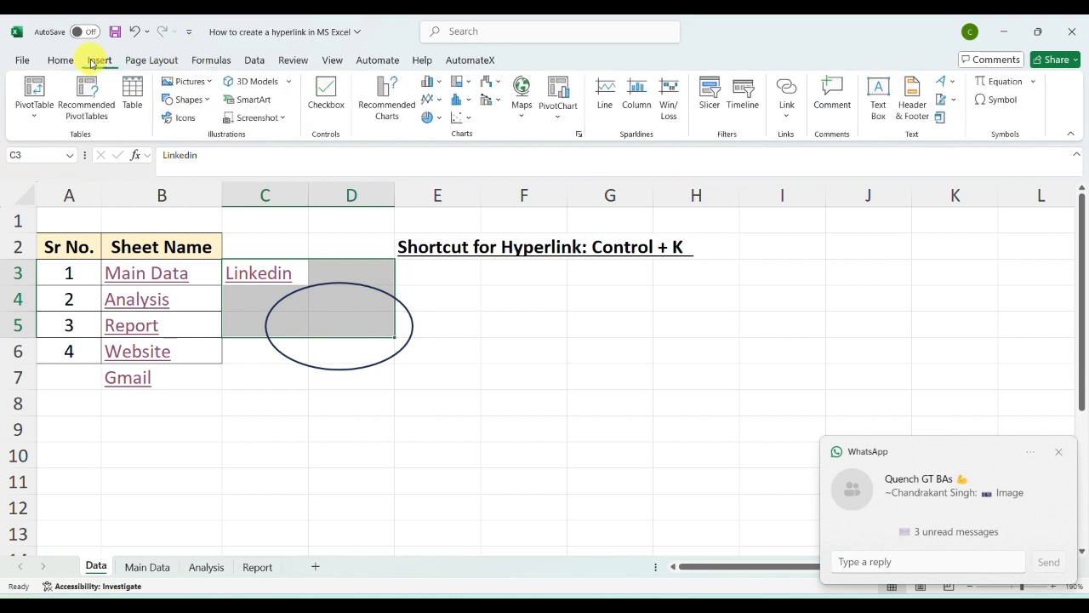
{"action": "left_click", "coordinate": [255, 82]}
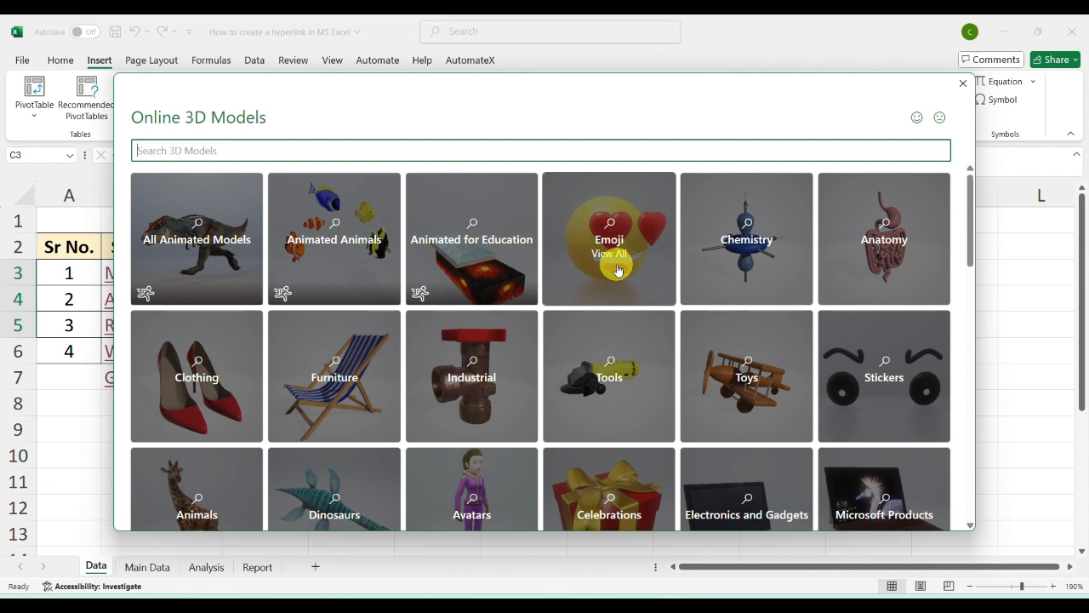
{"action": "left_click", "coordinate": [962, 82]}
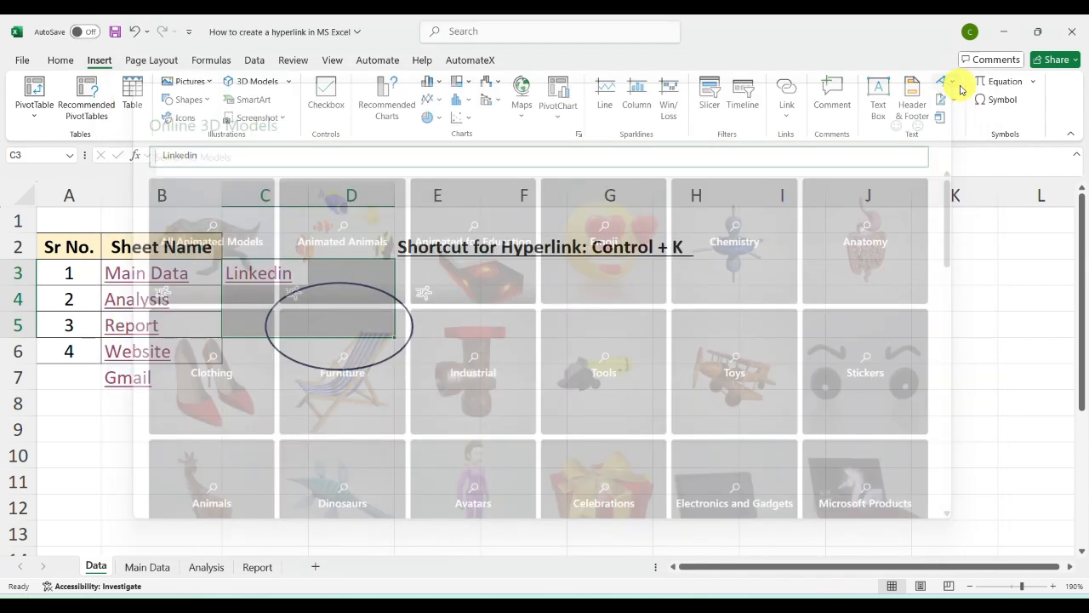
- Switch to the browser and look through the home page of the Advance Excel Tricks YouTube channel
{"action": "mouse_move", "coordinate": [771, 595]}
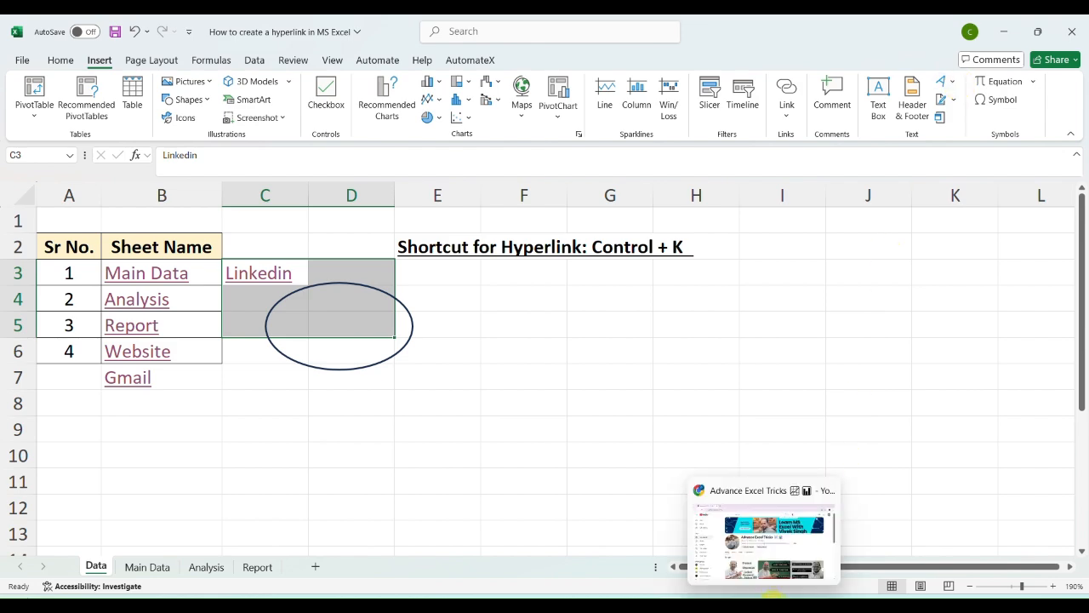
{"action": "left_click", "coordinate": [748, 541]}
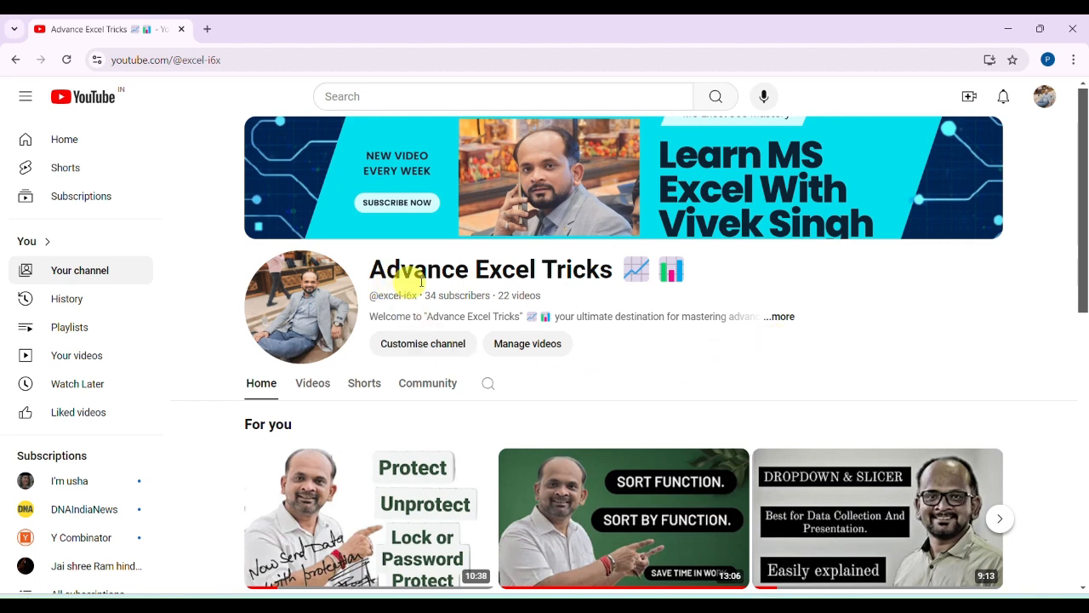
{"action": "key", "text": "Down"}
{"action": "left_click", "coordinate": [657, 386]}
{"action": "key", "text": "Down"}
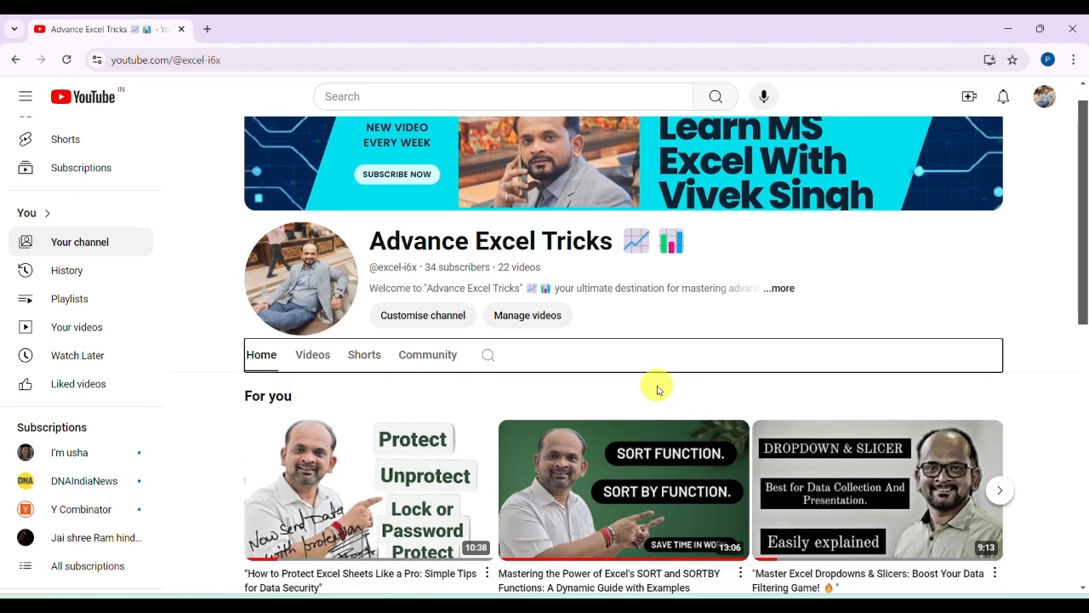
{"action": "key", "text": "Down"}
{"action": "key", "text": "Down"}
{"action": "key", "text": "Down"}
{"action": "key", "text": "Down"}
{"action": "key", "text": "Down"}
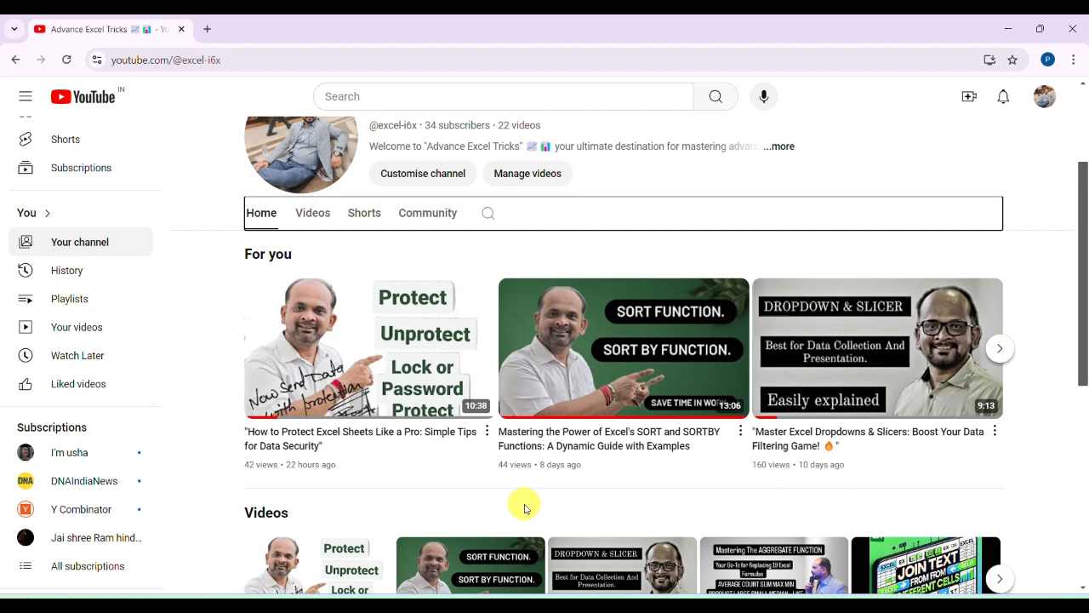
{"action": "scroll", "coordinate": [525, 508], "scroll_direction": "down", "scroll_amount": 2}
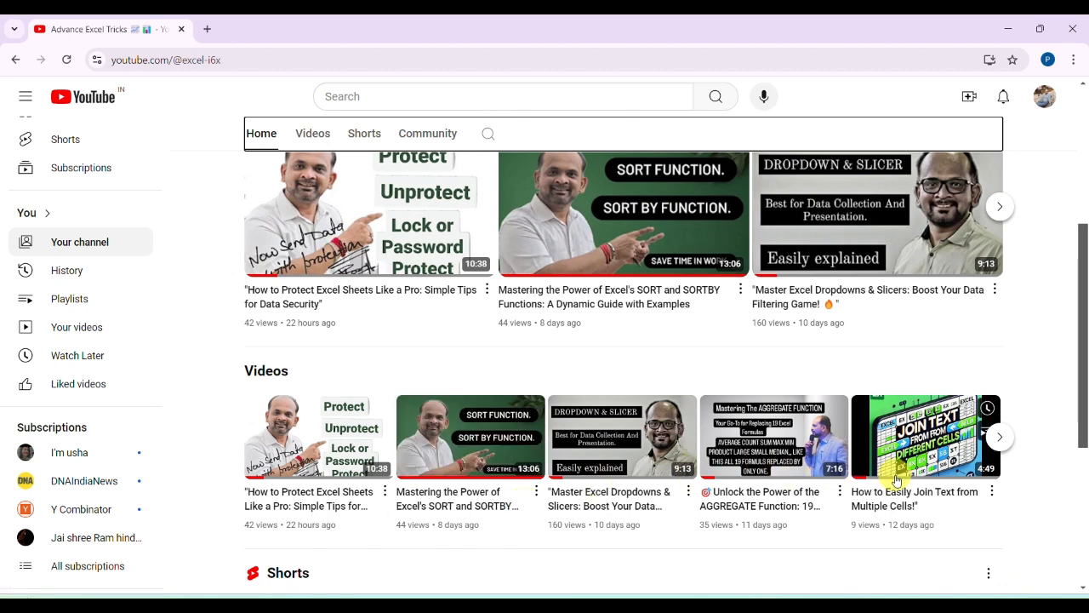
{"action": "scroll", "coordinate": [610, 334], "scroll_direction": "up", "scroll_amount": 4}
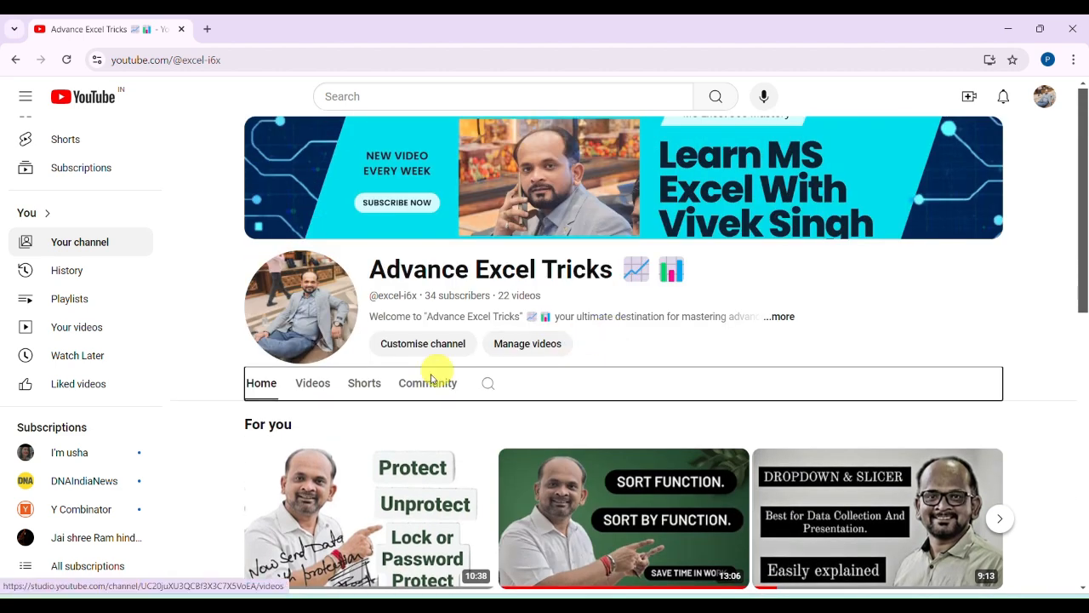
- Open the channel's list of videos and look through the published Excel tutorials
{"action": "left_click", "coordinate": [301, 384]}
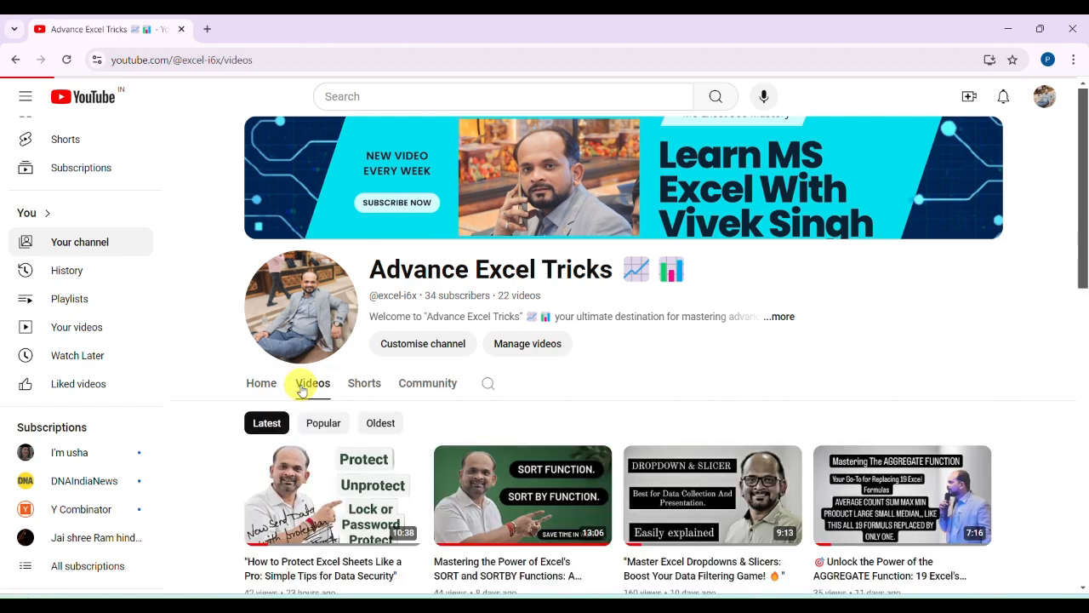
{"action": "scroll", "coordinate": [651, 370], "scroll_direction": "down", "scroll_amount": 3}
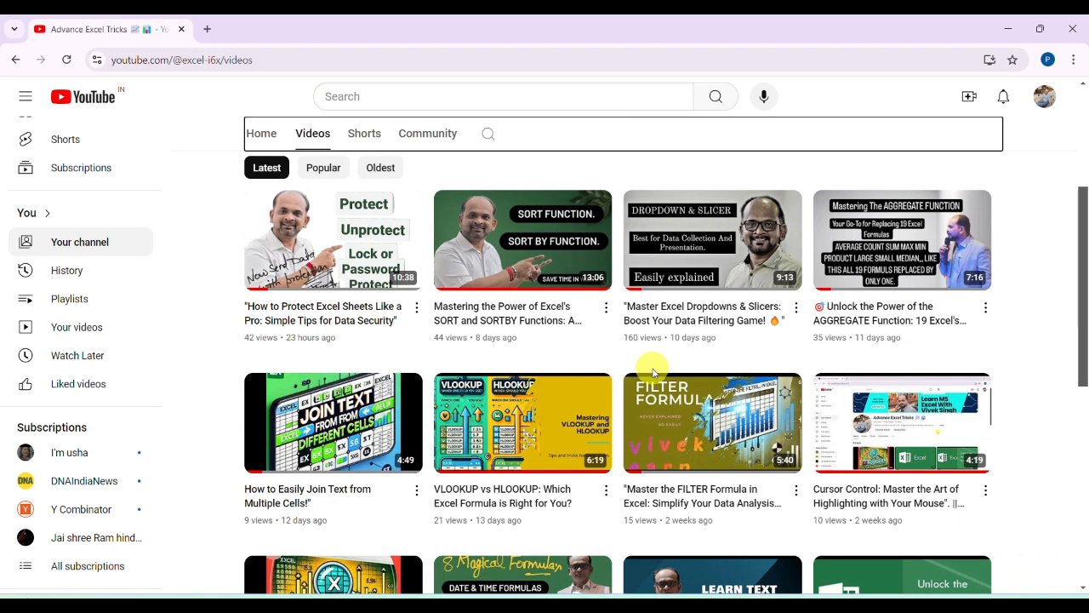
{"action": "scroll", "coordinate": [654, 372], "scroll_direction": "down", "scroll_amount": 2}
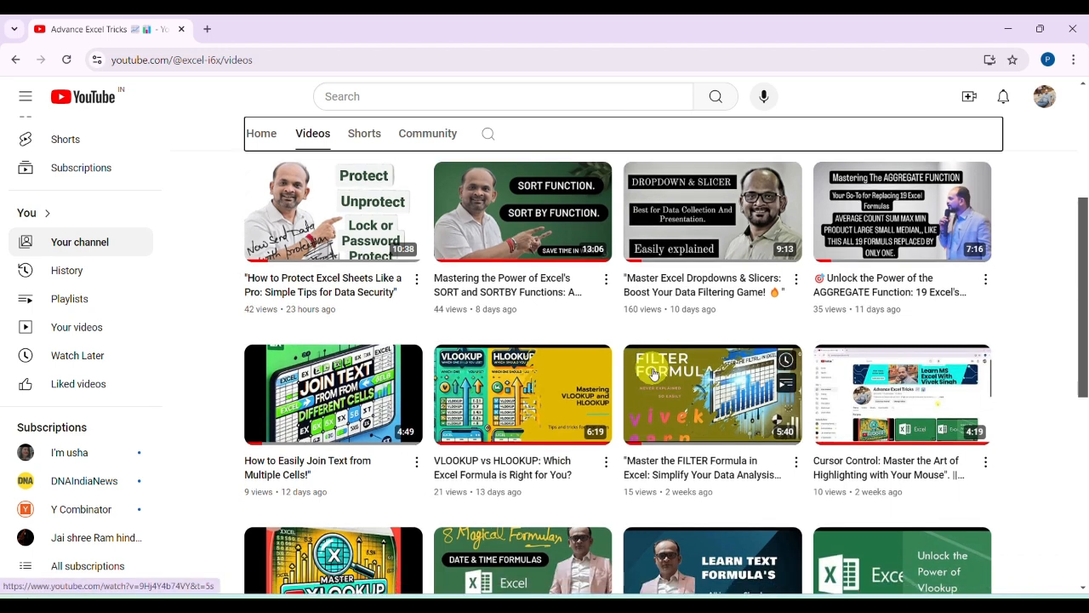
{"action": "scroll", "coordinate": [654, 372], "scroll_direction": "up", "scroll_amount": 1}
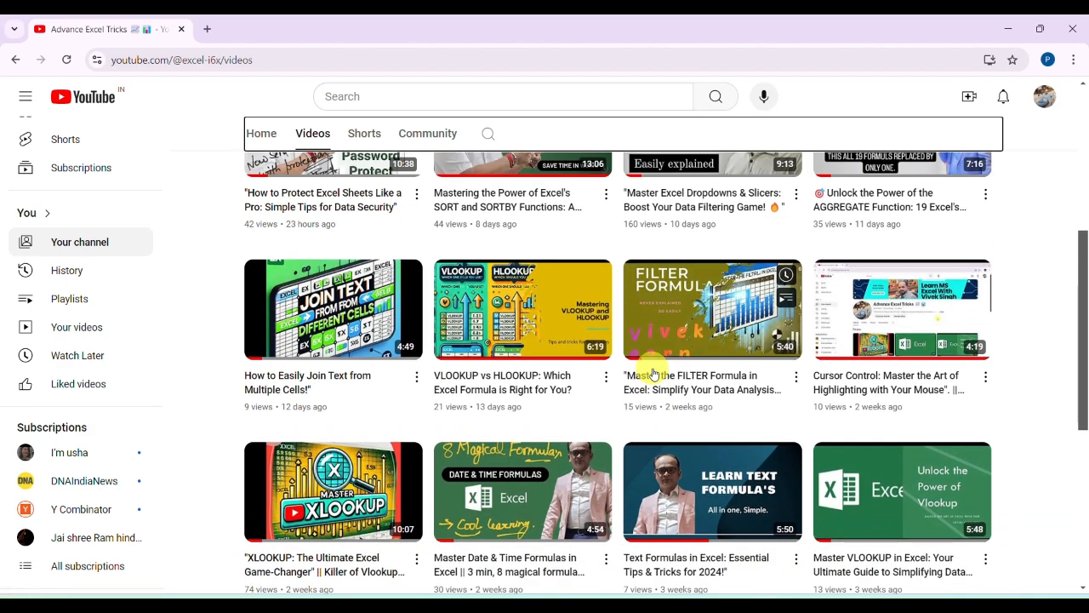
{"action": "scroll", "coordinate": [653, 372], "scroll_direction": "down", "scroll_amount": 2}
{"action": "scroll", "coordinate": [654, 372], "scroll_direction": "down", "scroll_amount": 2}
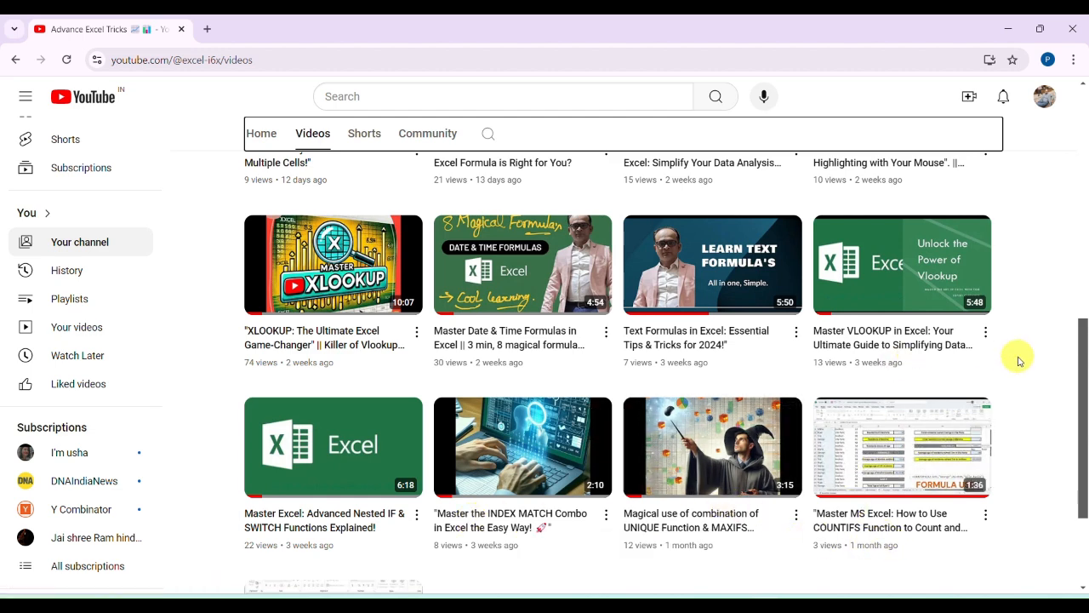
{"action": "scroll", "coordinate": [1019, 361], "scroll_direction": "up", "scroll_amount": 4}
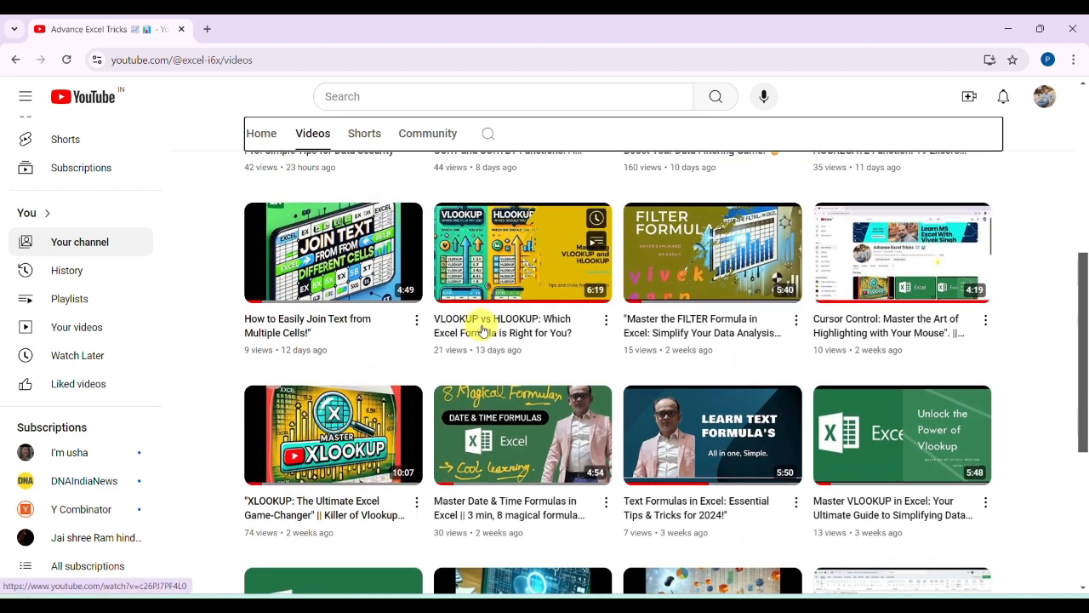
{"action": "scroll", "coordinate": [552, 340], "scroll_direction": "up", "scroll_amount": 4}
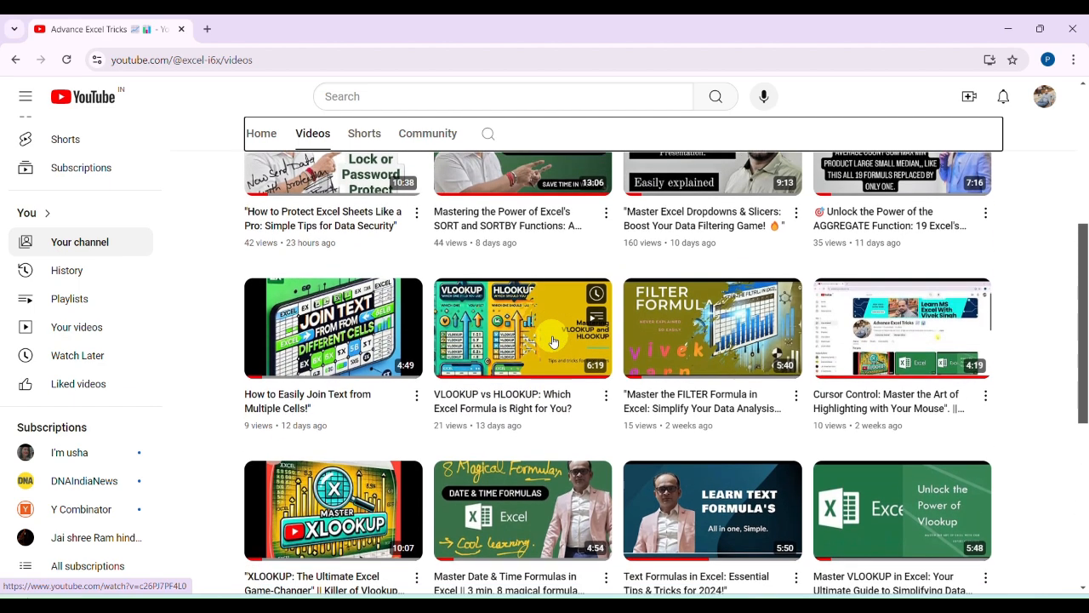
{"action": "scroll", "coordinate": [552, 340], "scroll_direction": "up", "scroll_amount": 2}
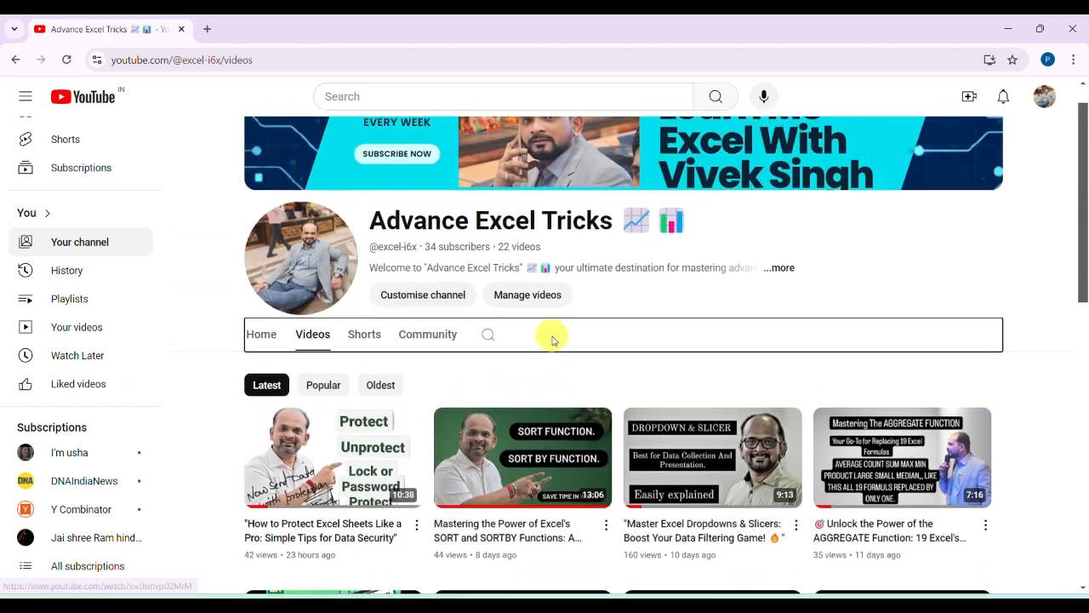